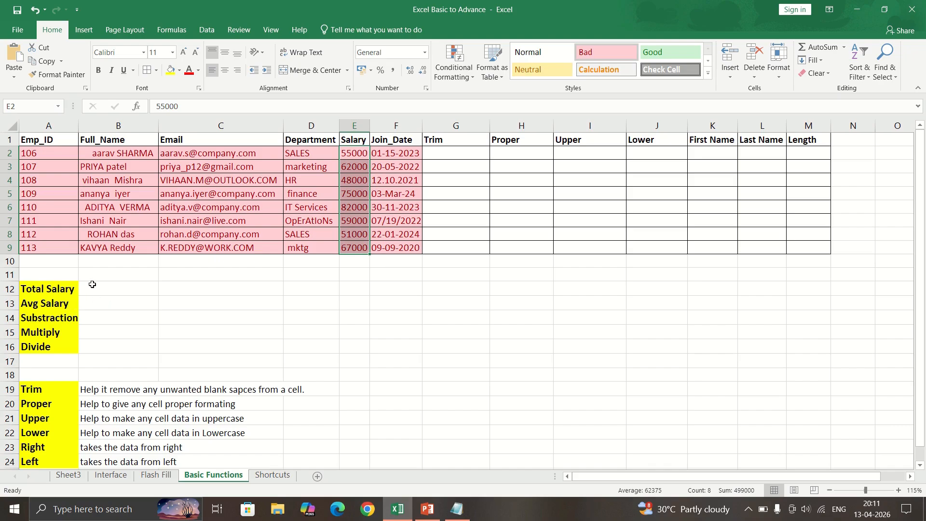
Step: Calculate the total salary in cell B12 with the formula =SUM(E2:E9)
double_click(111, 287)
text(=)
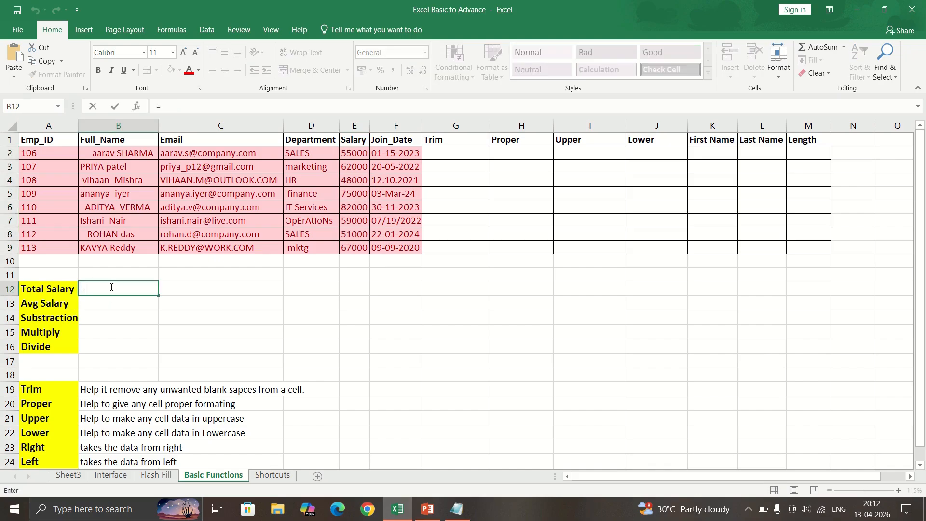
text(SUM()
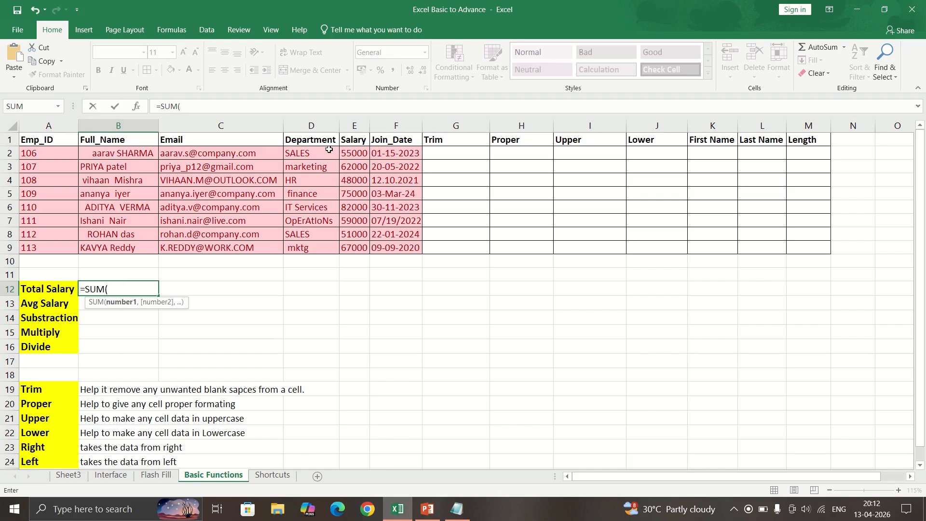
click(361, 152)
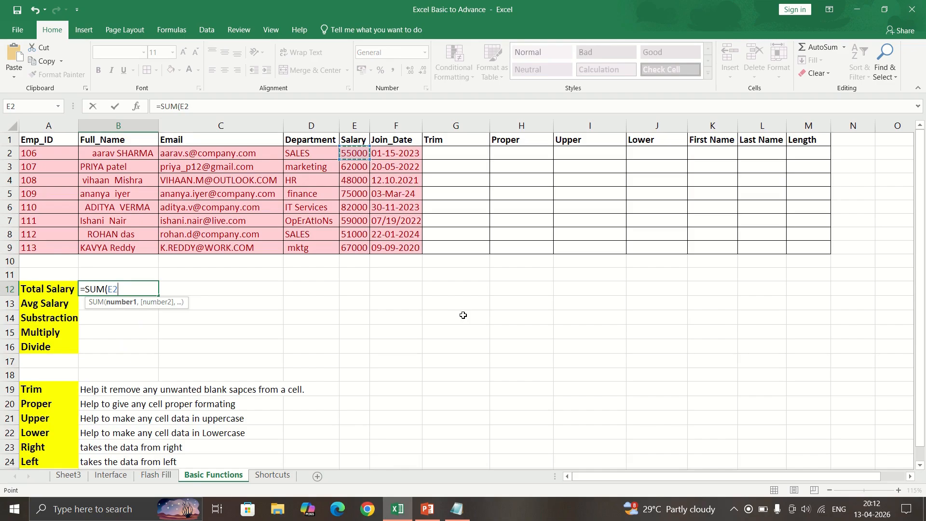
key(ctrl+shift+Down)
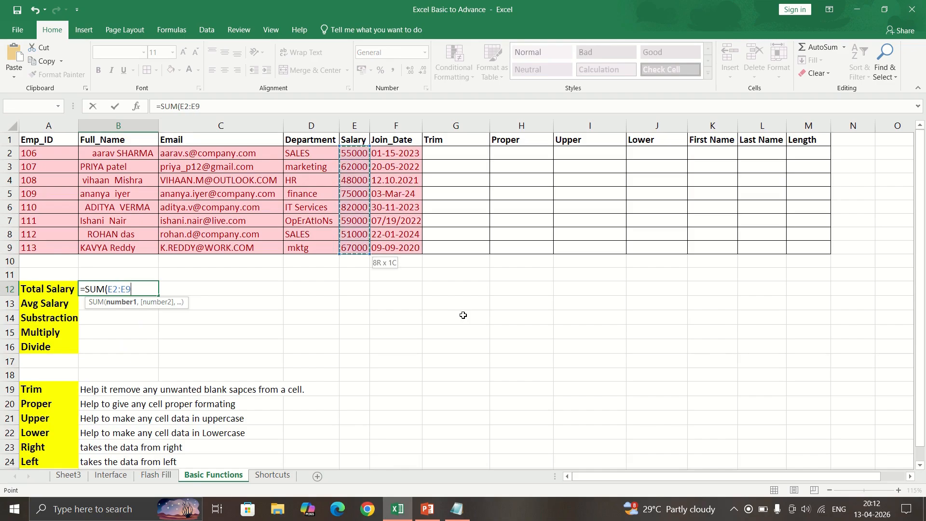
text())
key(Return)
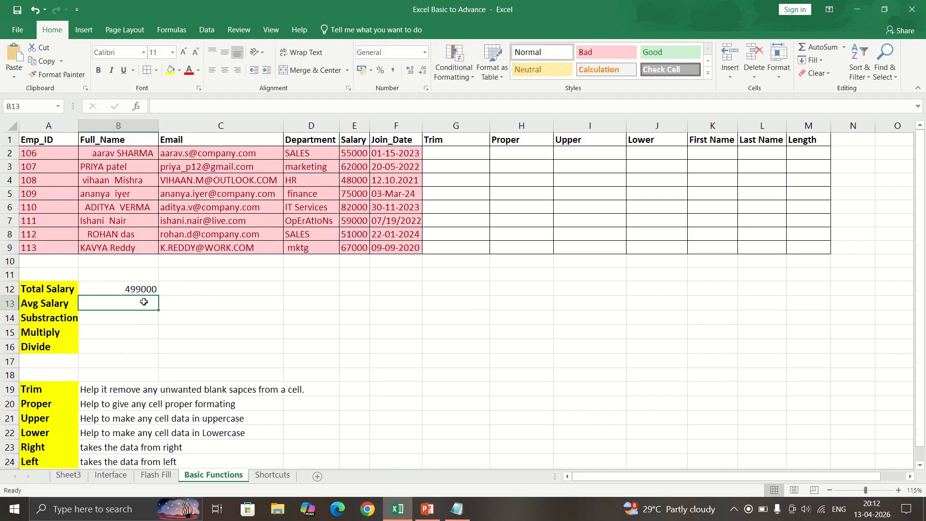
Step: Calculate the average salary in cell B13 with the formula =AVERAGE(E2:E9)
text(=)
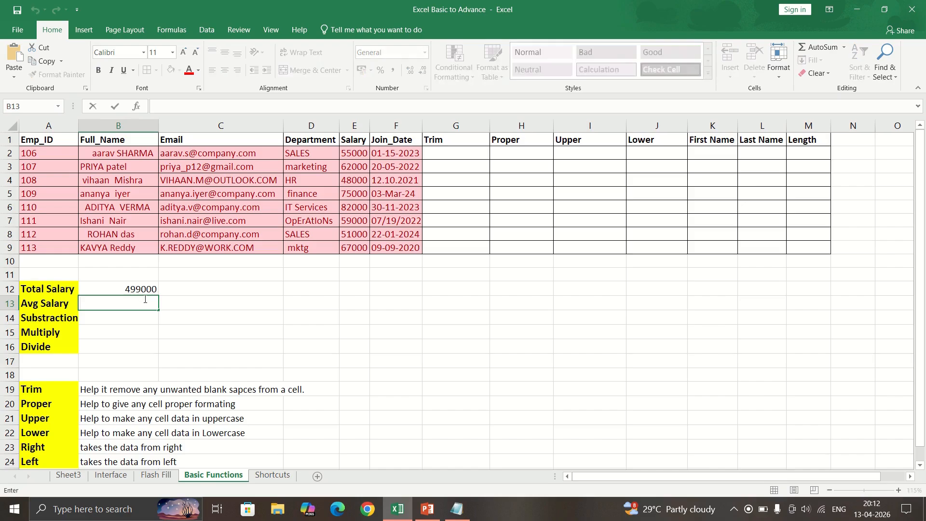
text(AVE)
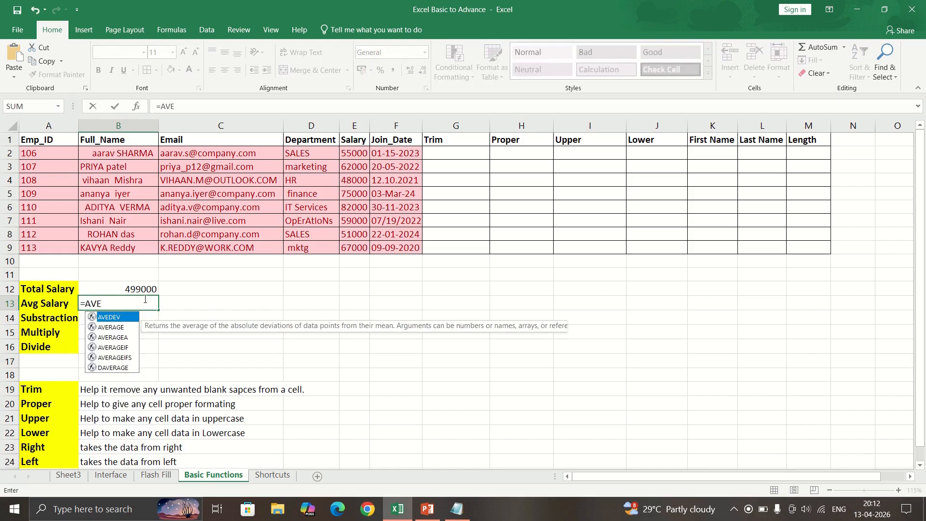
key(Down)
key(Tab)
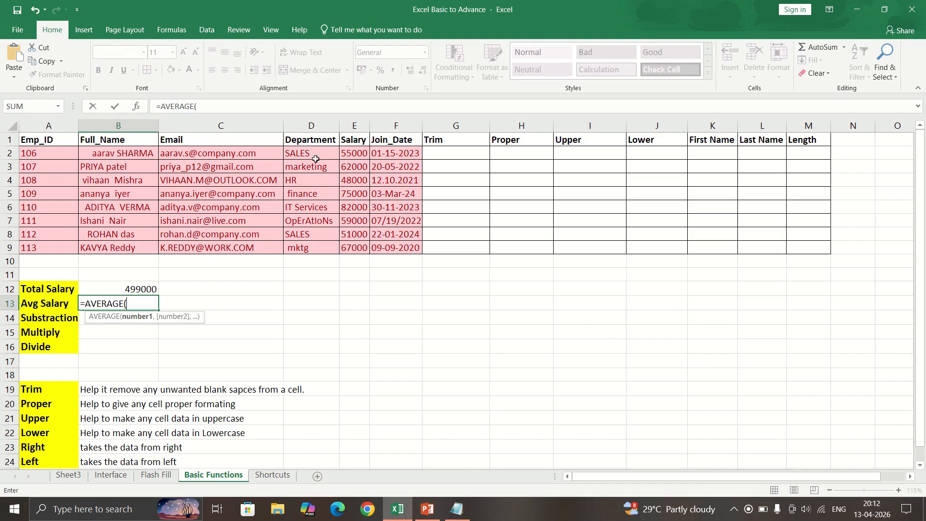
click(356, 154)
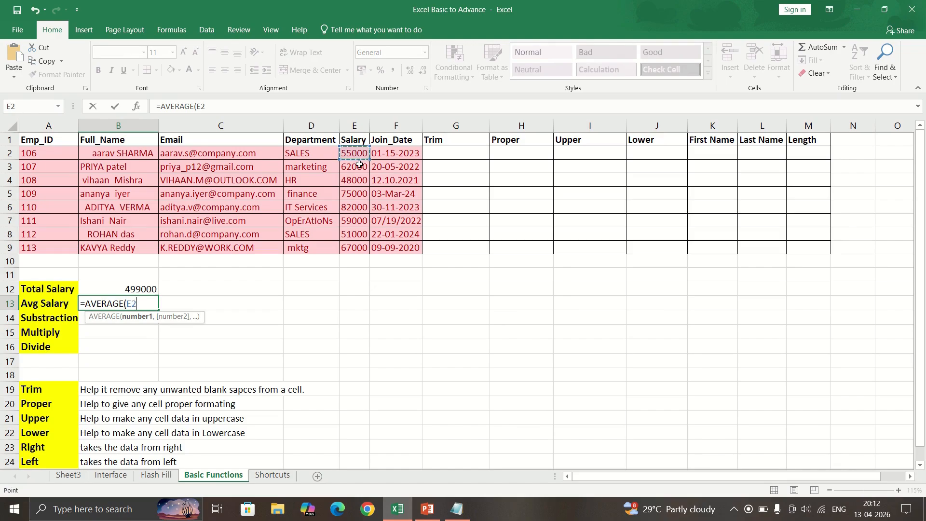
key(ctrl+shift+Down)
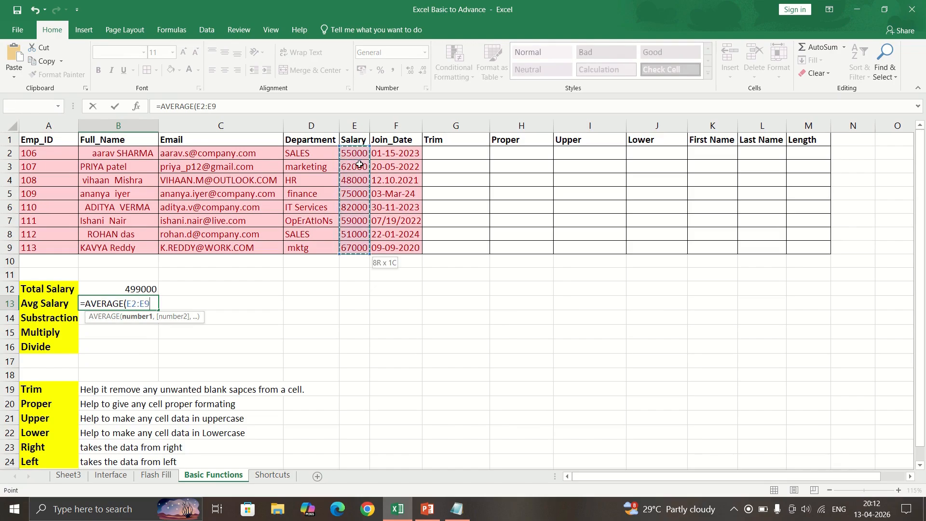
text())
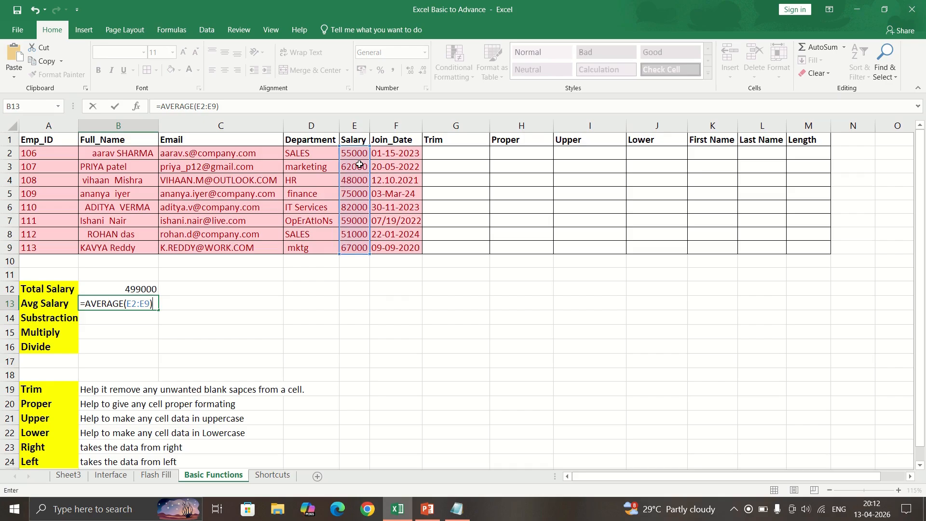
key(Return)
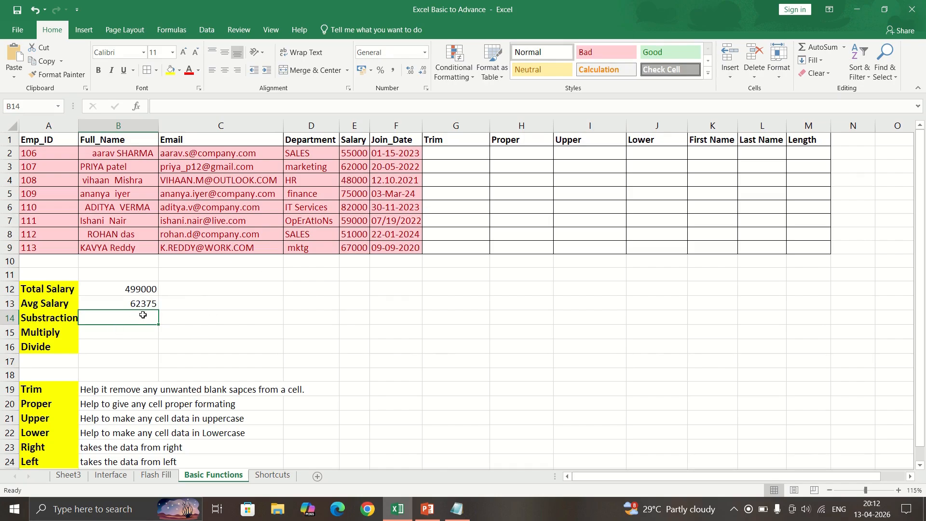
text(=)
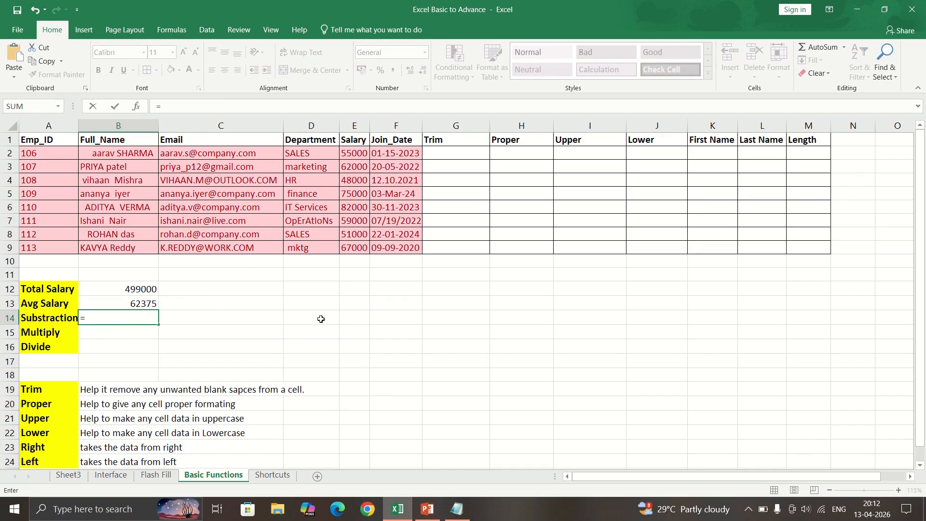
click(321, 301)
click(128, 322)
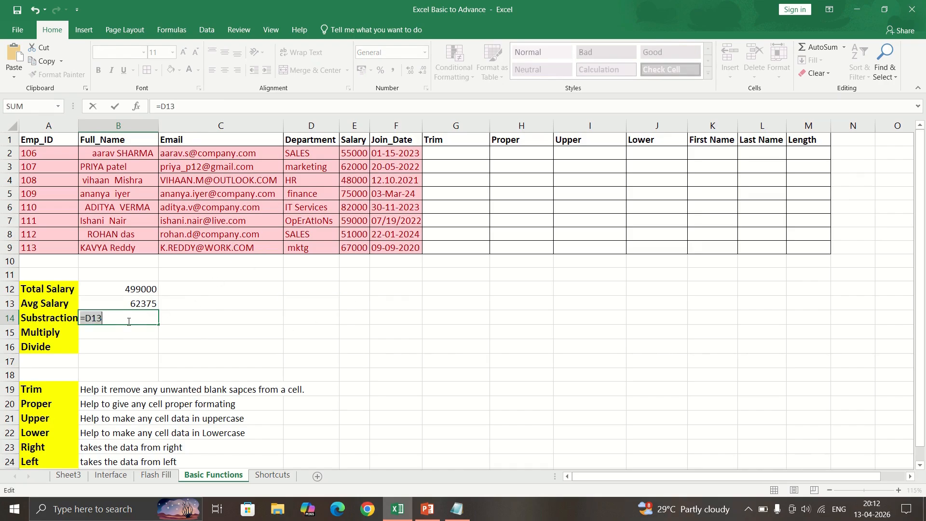
key(BackSpace)
Step: Enter the sample numbers 100 in cell D13 and 500 in cell E13
click(325, 300)
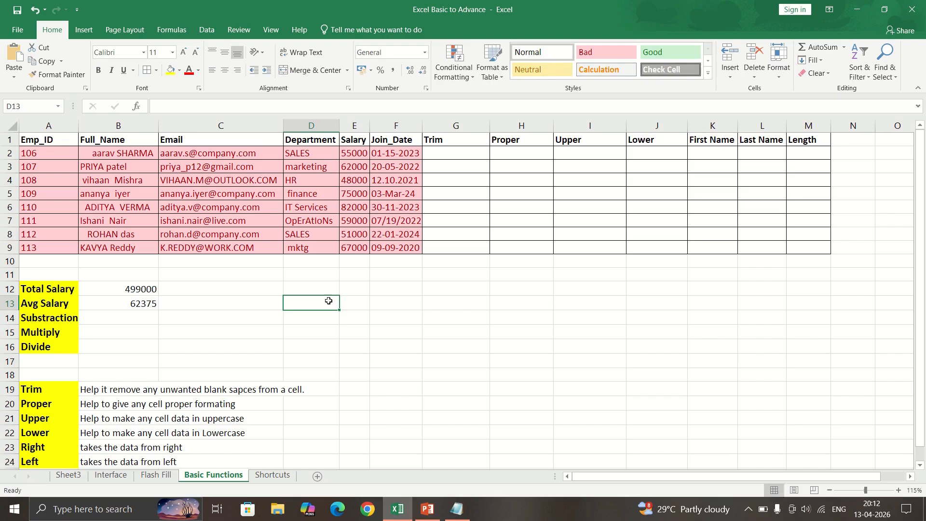
text(100)
key(Tab)
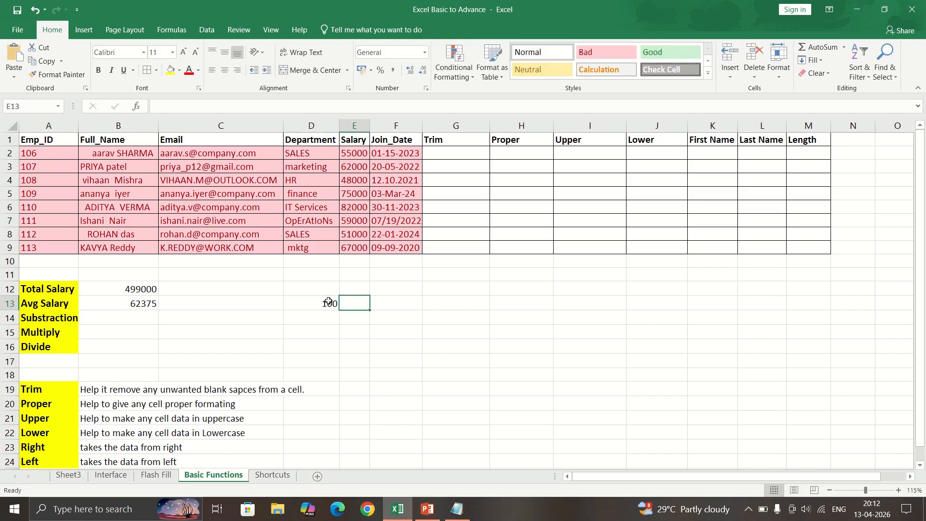
text(500)
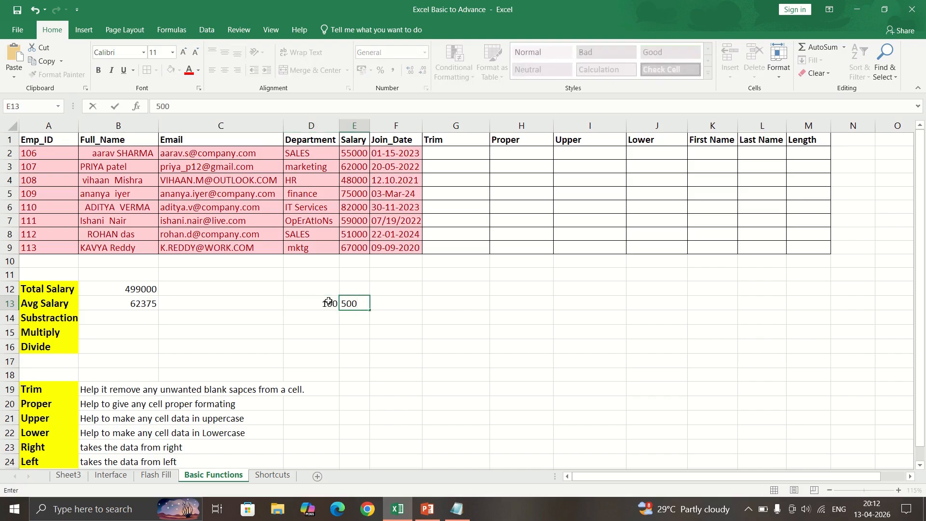
click(322, 316)
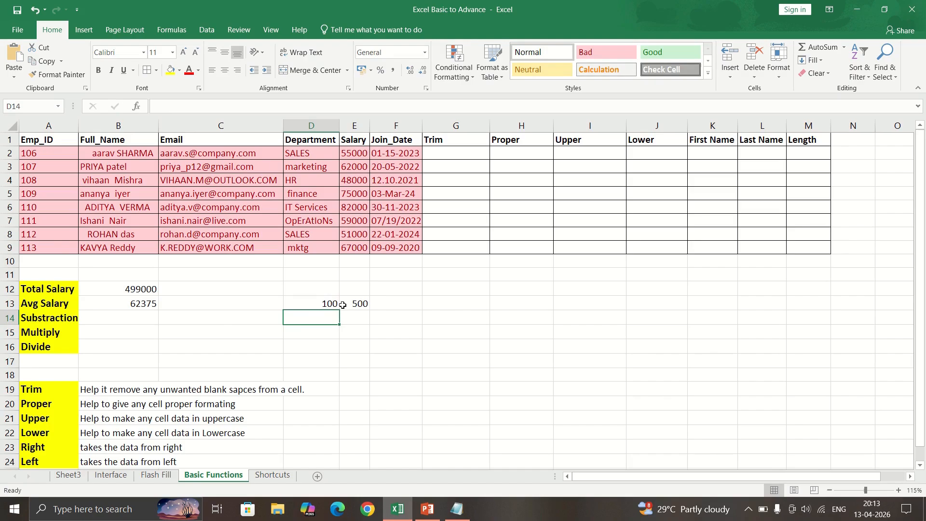
Step: Subtract the two sample numbers in the Substraction row, cell B14, with the formula =E13-D13
click(110, 317)
text(=)
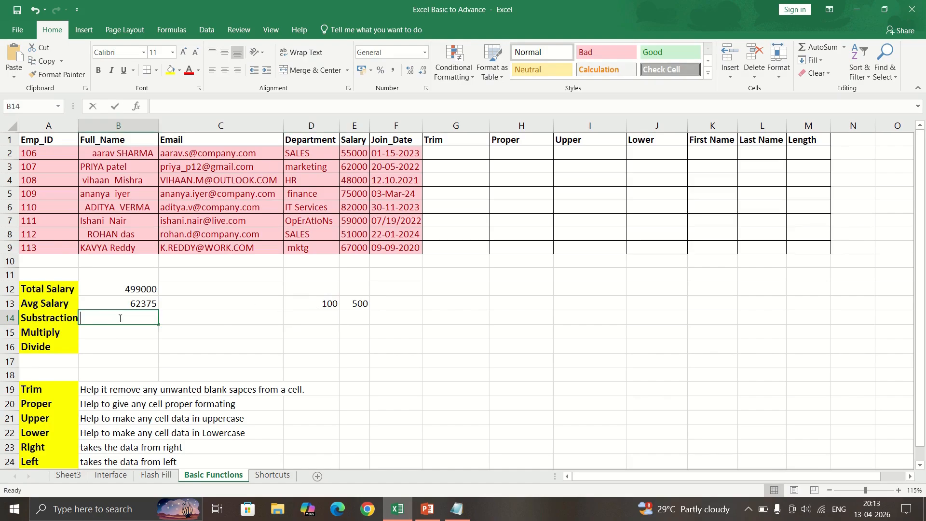
click(363, 304)
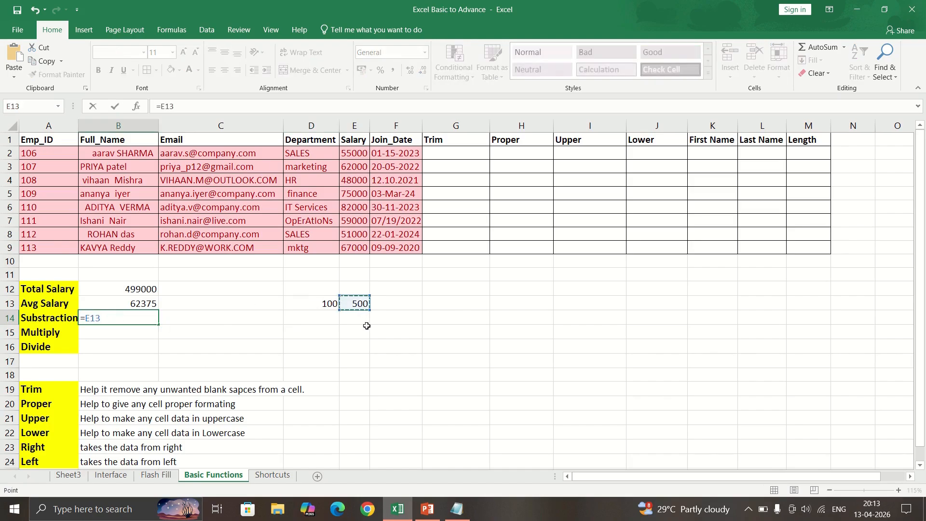
click(110, 320)
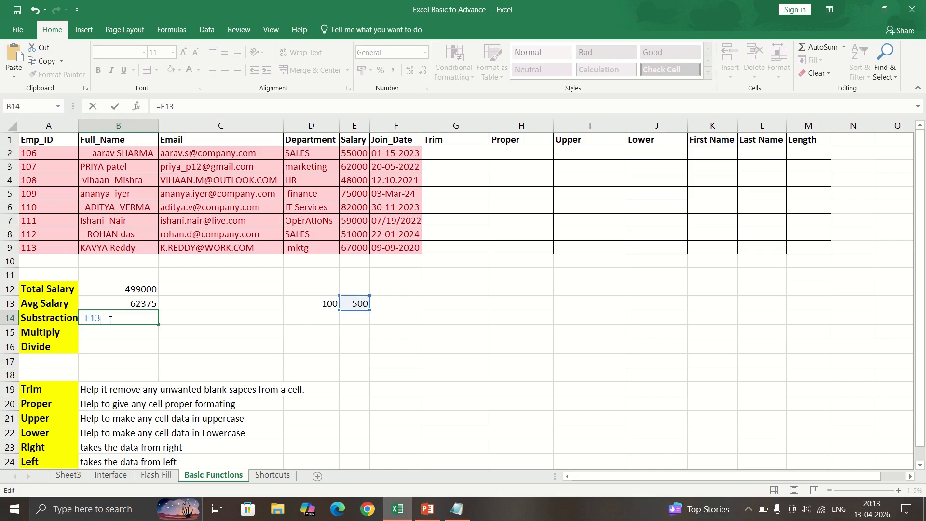
click(335, 303)
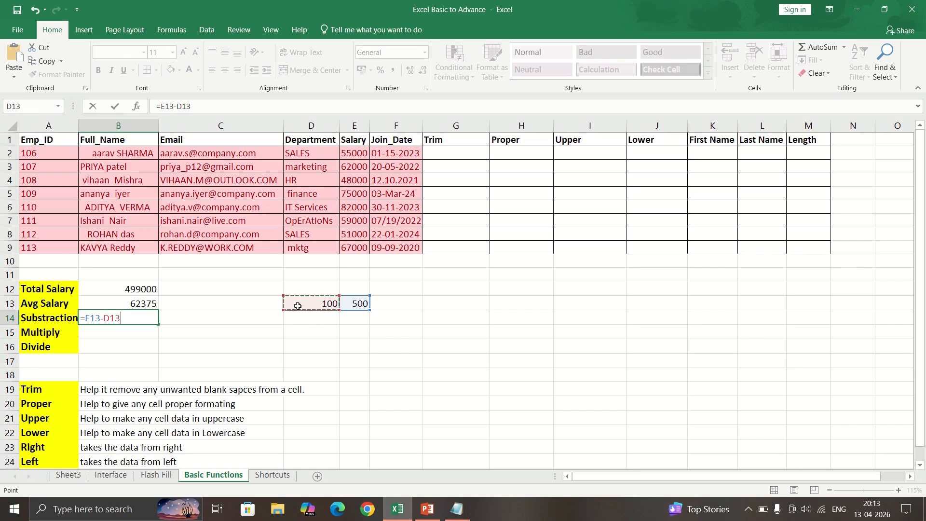
key(Return)
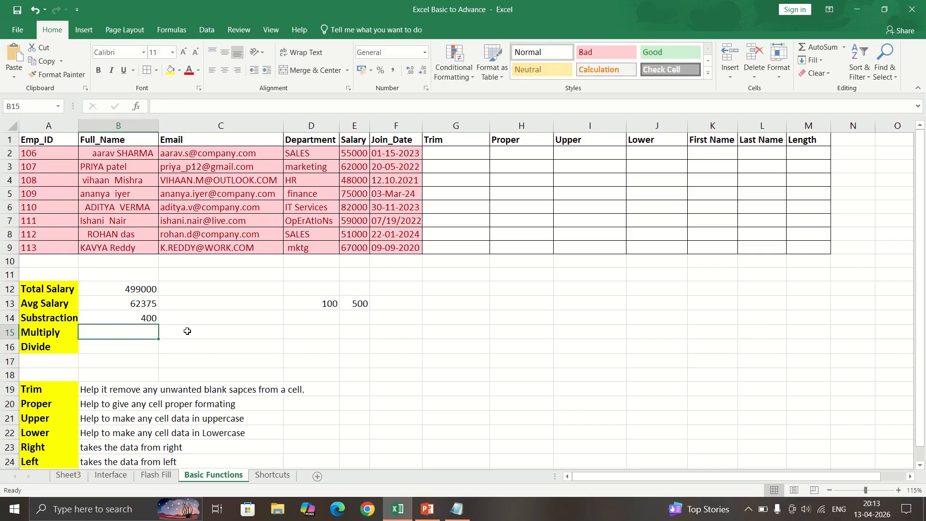
Step: Multiply the two sample numbers in cell B15 with the formula =E13*D13
text(=)
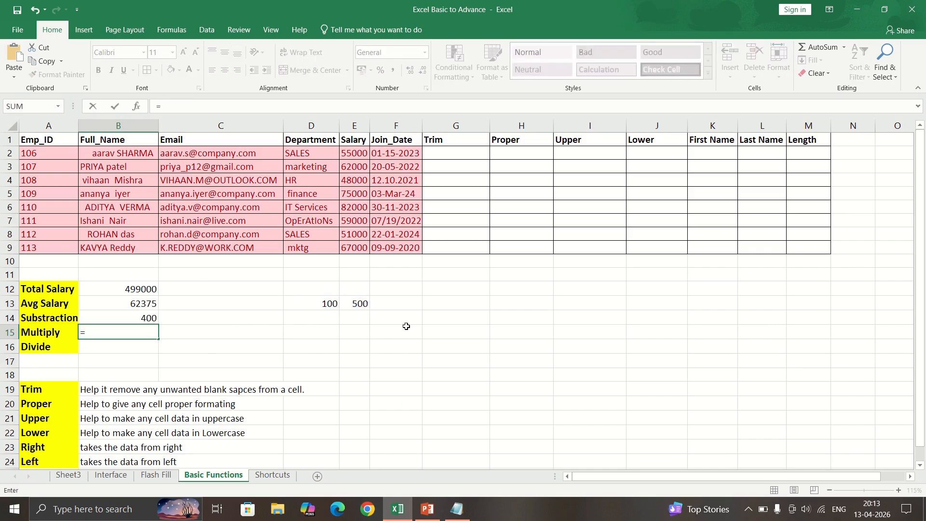
click(355, 304)
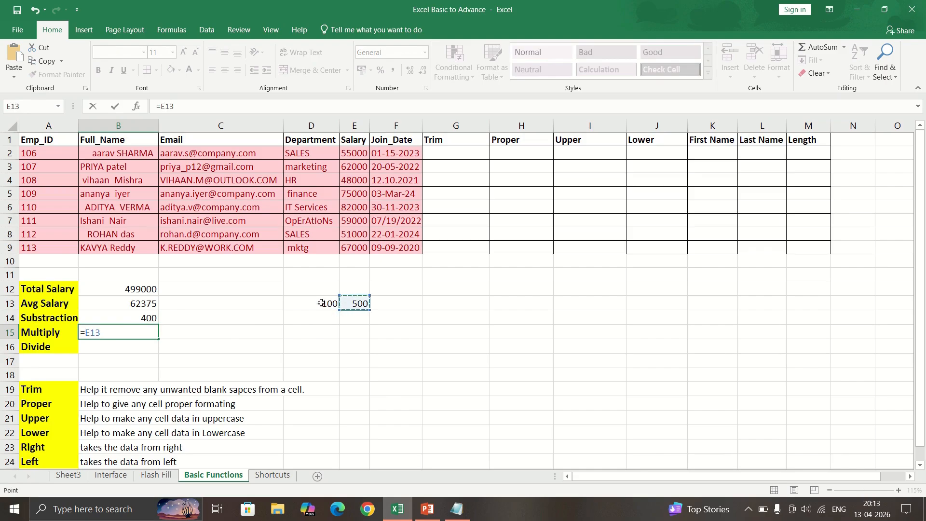
text(*)
click(322, 300)
key(Return)
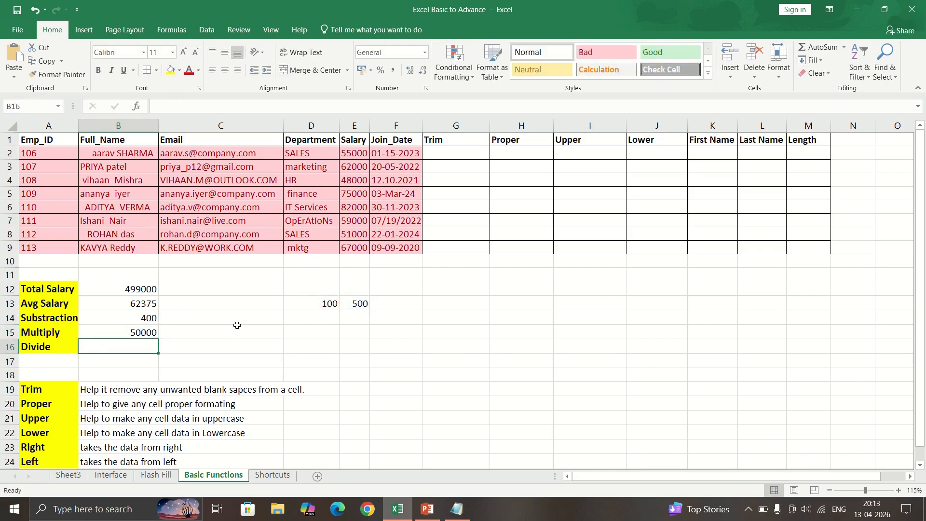
Step: Divide the two sample numbers in cell B16 with the formula =E13/D13
text(=)
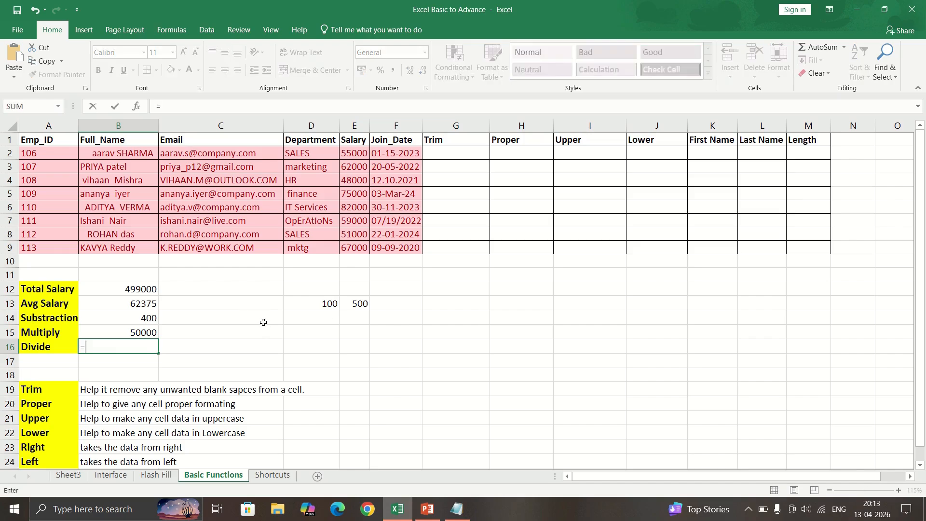
click(354, 304)
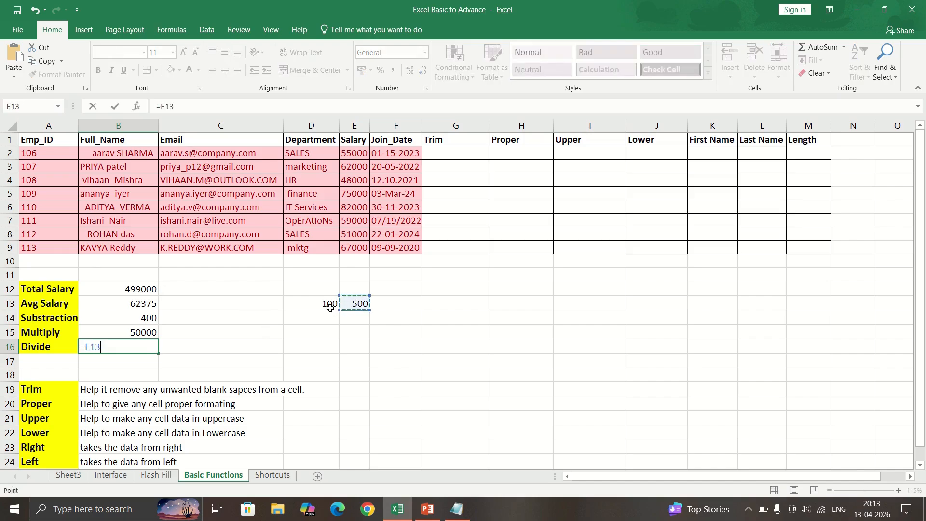
text(/)
click(330, 304)
key(Return)
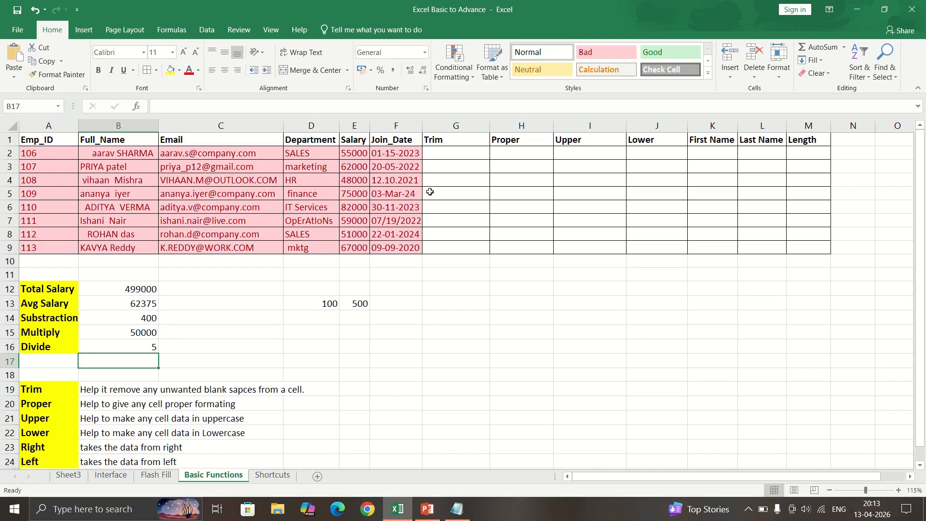
Step: Remove the extra spaces from the first employee's full name in the Trim column, cell G2, with the formula =TRIM(B2)
double_click(92, 154)
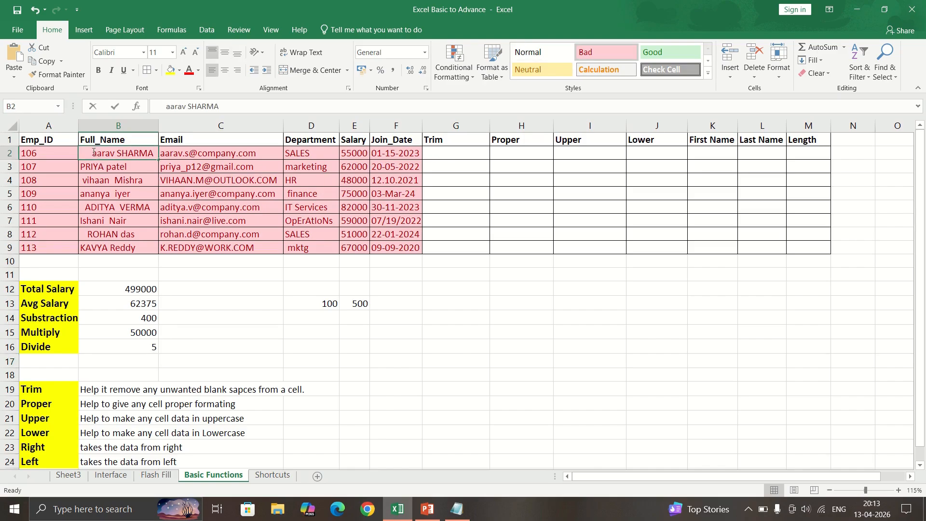
click(199, 188)
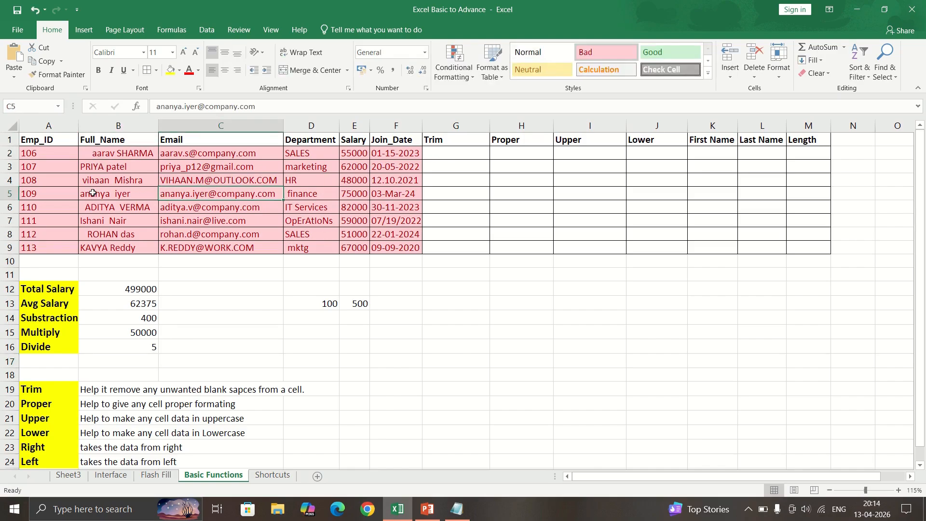
click(446, 156)
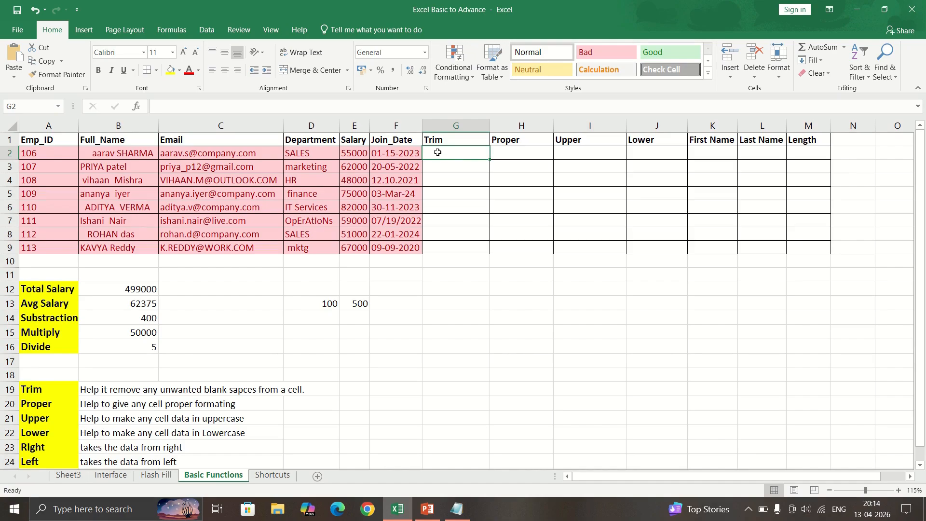
text(+)
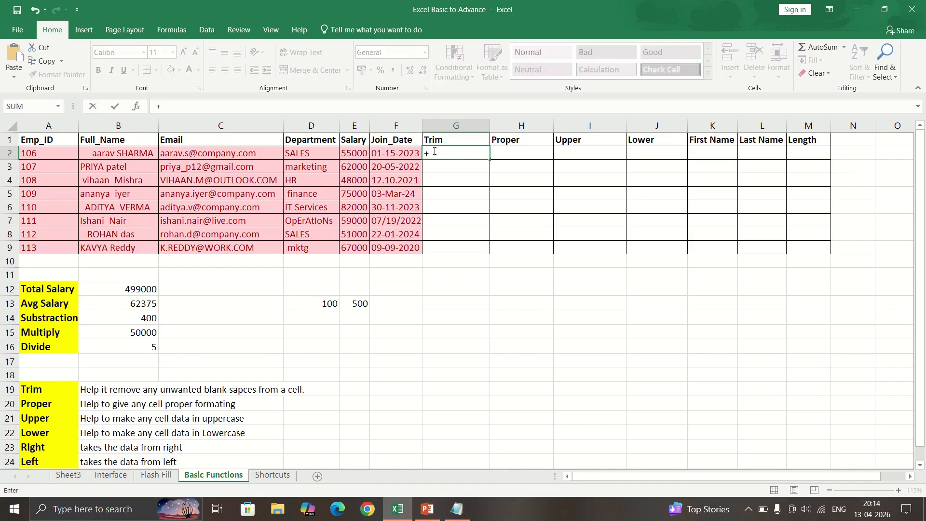
key(BackSpace)
text(=TRIM)
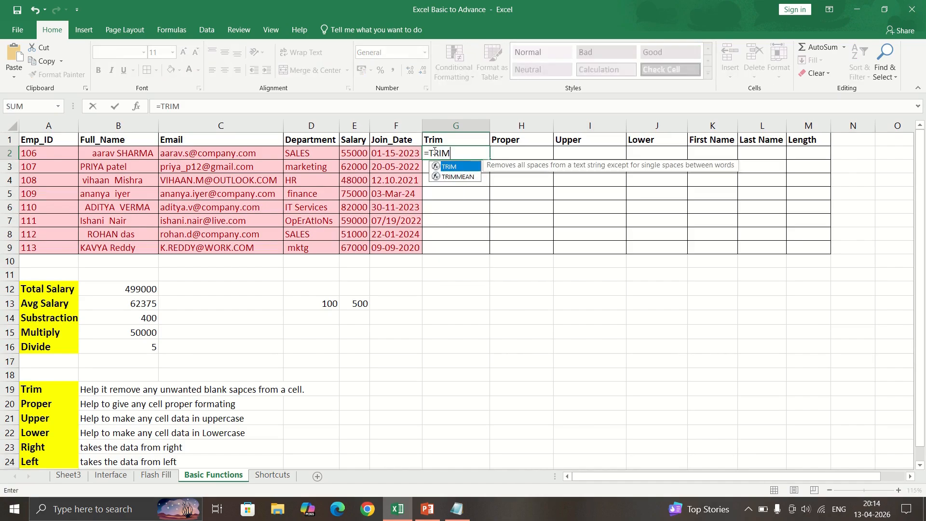
text(()
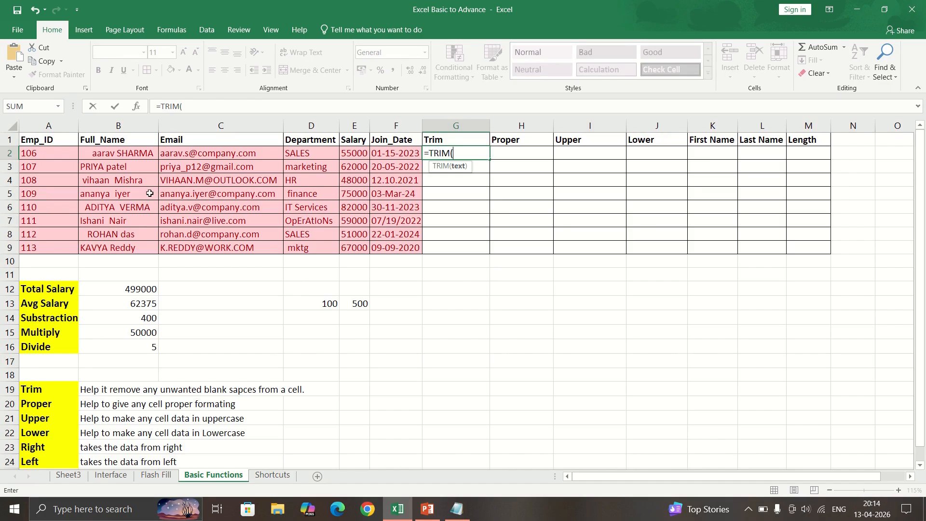
click(87, 153)
text())
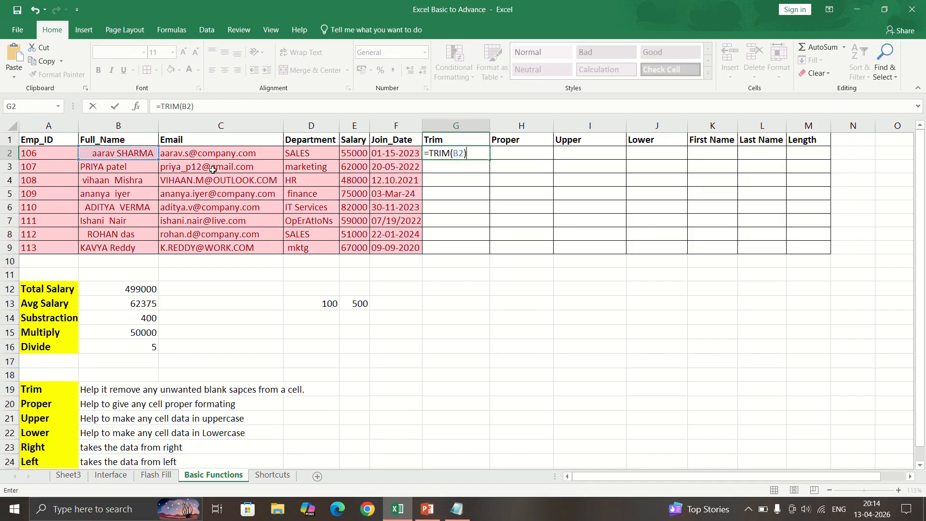
key(Return)
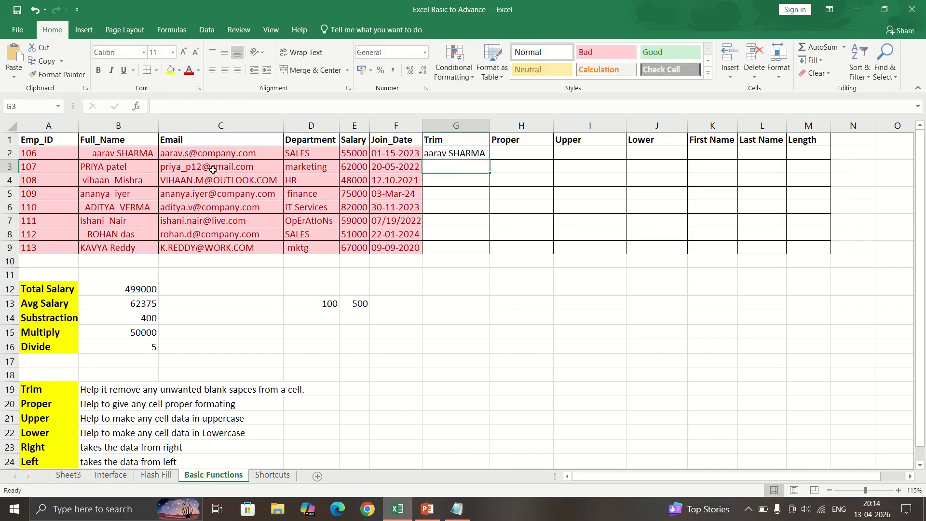
Step: Fill the TRIM formula from G2 down the Trim column to row 9
click(477, 154)
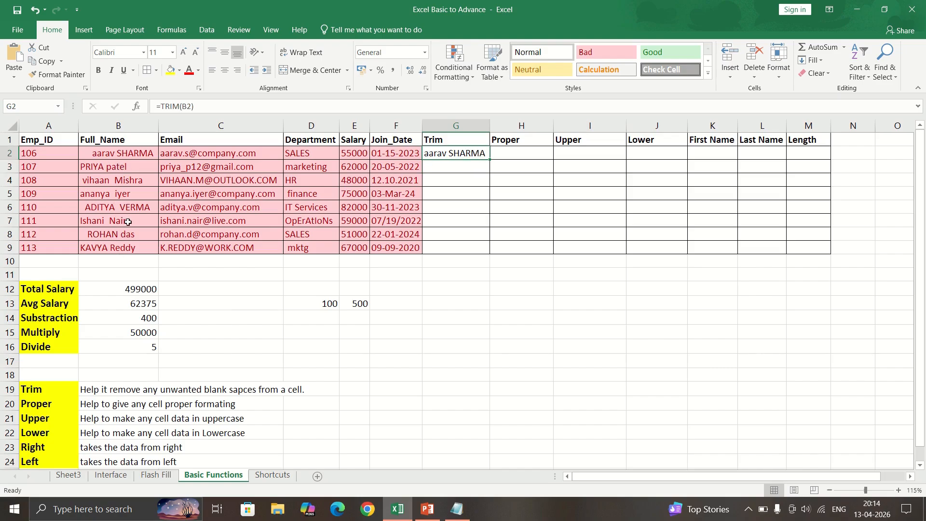
click(487, 195)
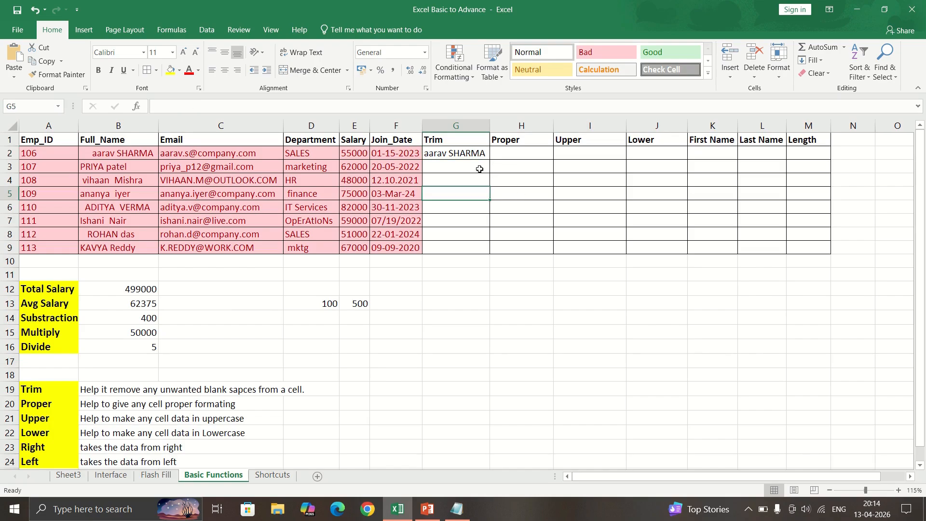
ctrl+scroll(480, 169, up, 4)
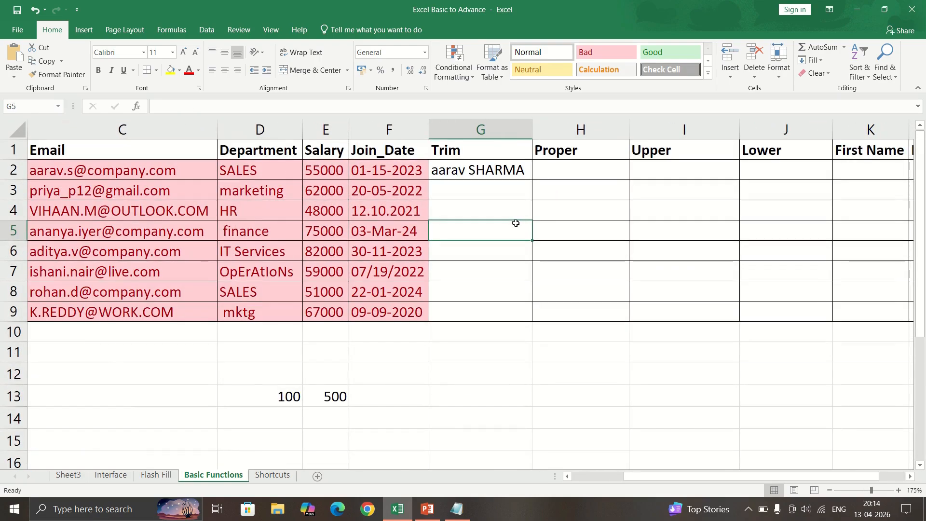
click(509, 174)
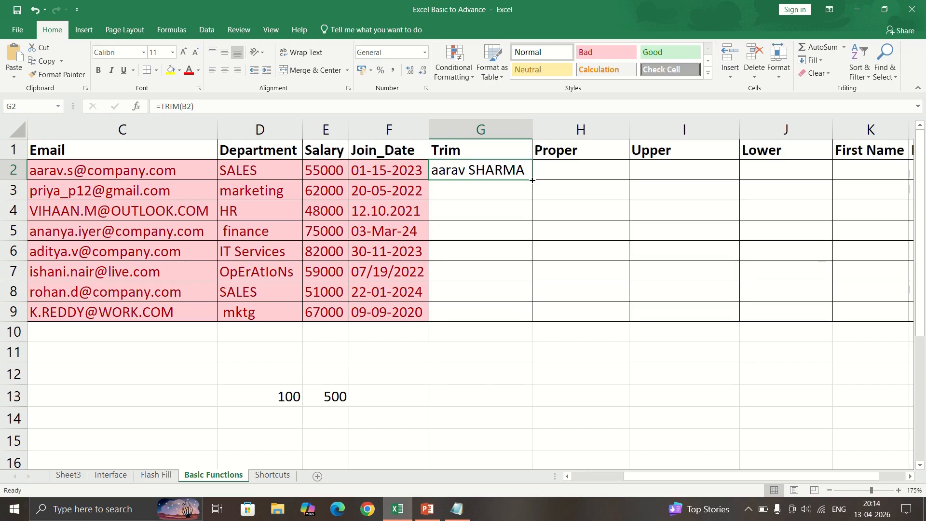
double_click(533, 180)
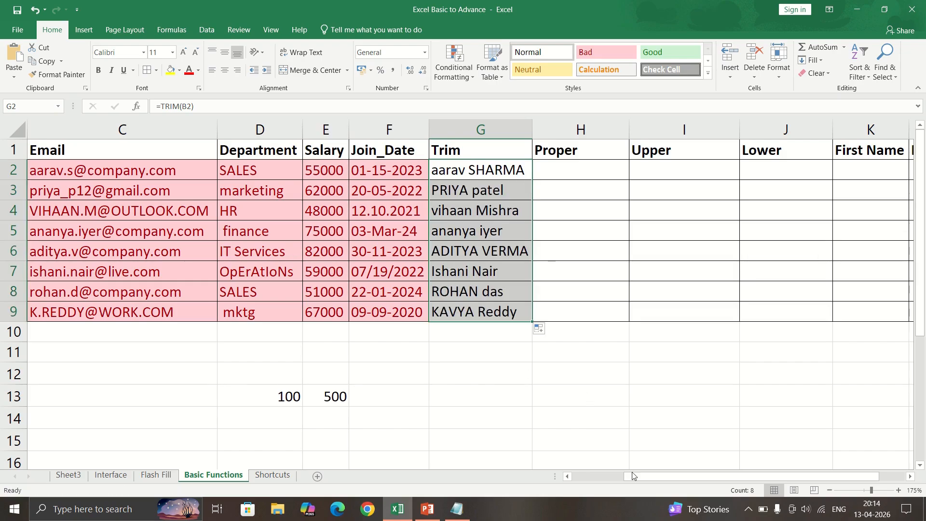
click(602, 477)
scroll(506, 322, down, 2)
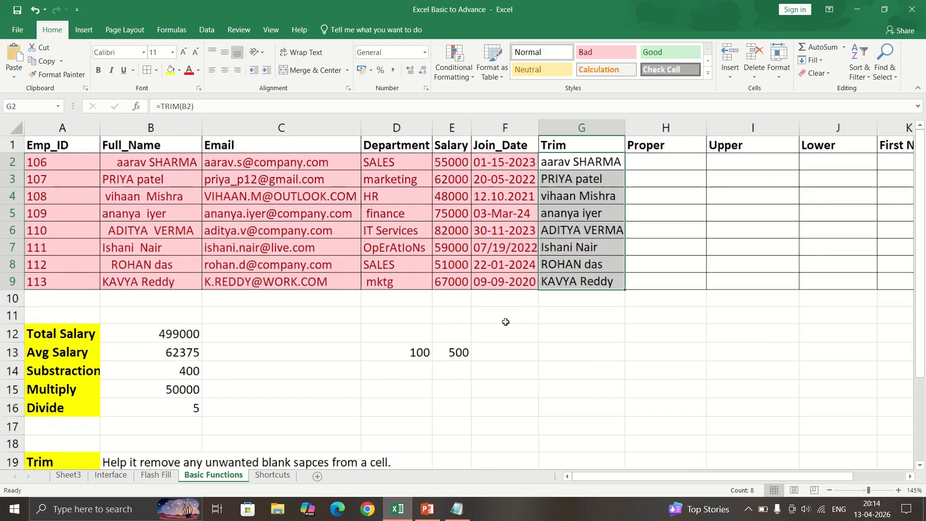
click(600, 190)
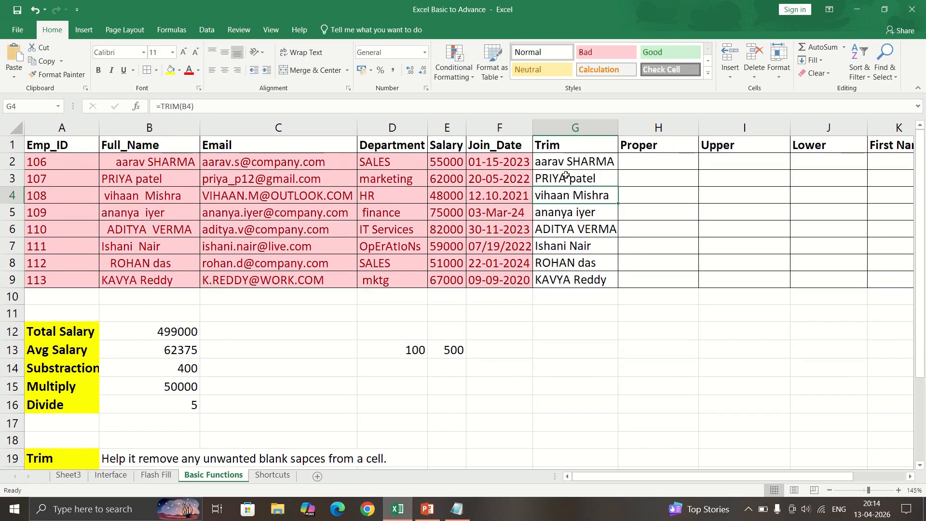
Step: Convert the trimmed names to proper case with =PROPER(G2) in cell H2 and fill it down to H9
click(658, 160)
text(=proper()
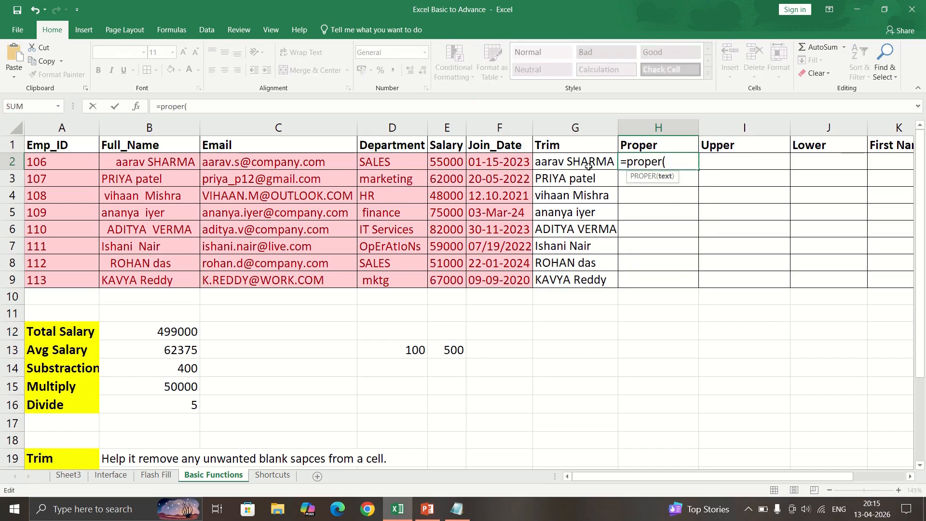
click(587, 165)
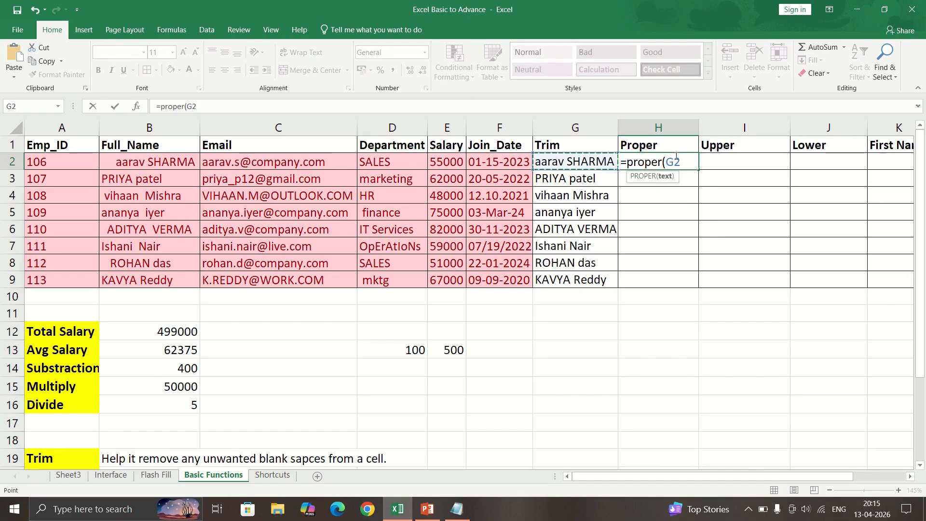
text())
key(Return)
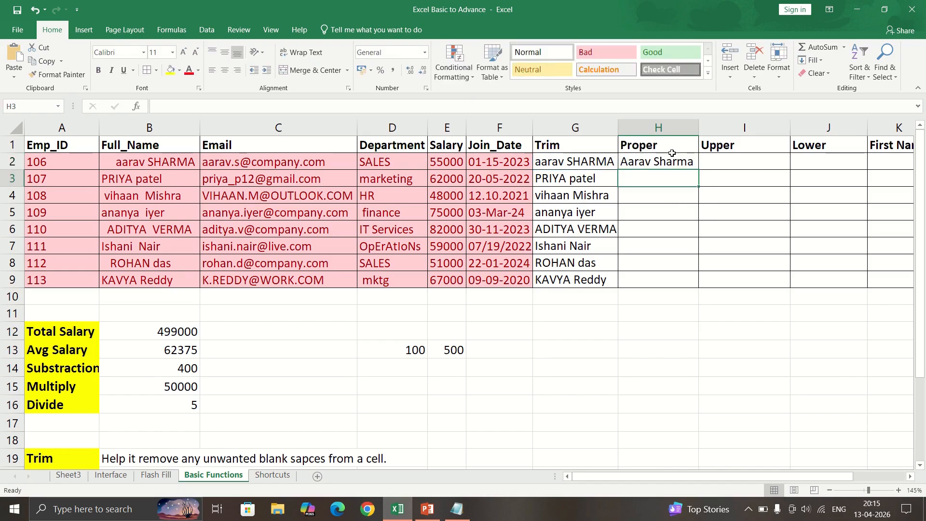
click(658, 159)
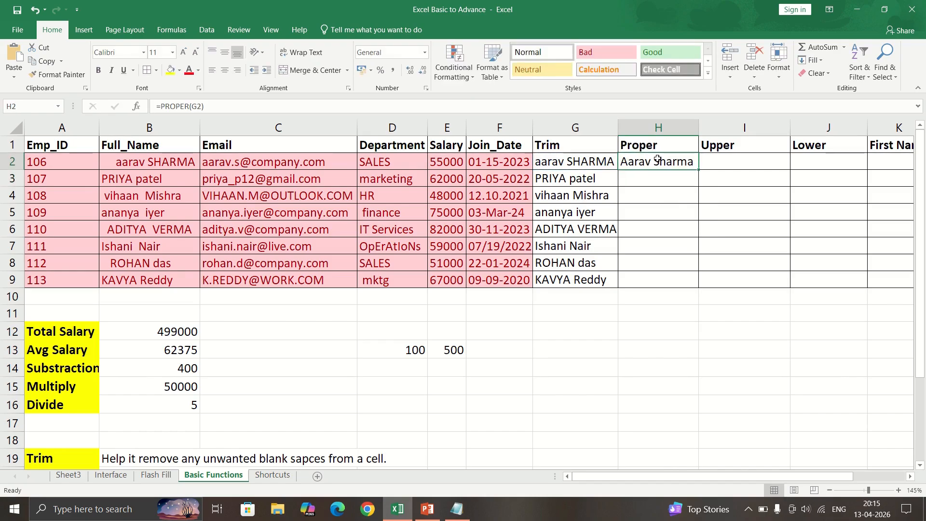
double_click(698, 170)
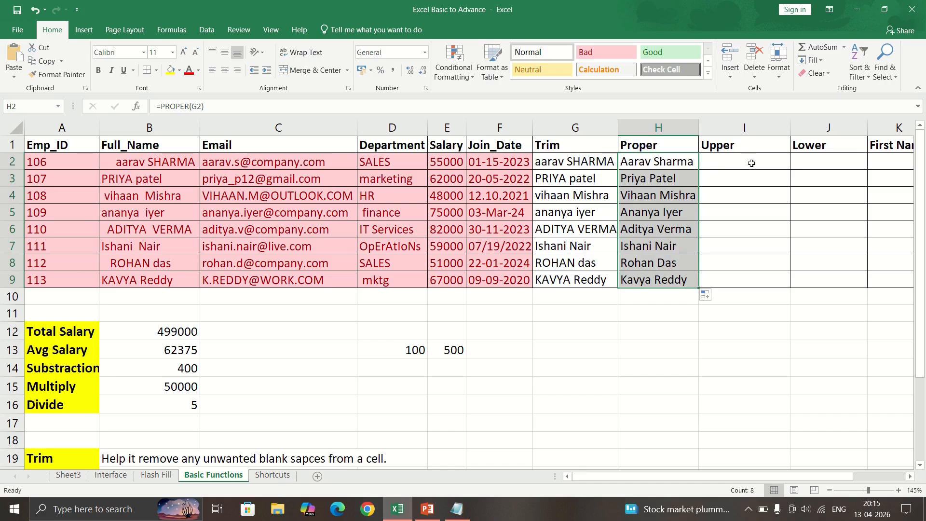
Step: Convert the first proper-case name to uppercase in the Upper column, cell I2, with the formula =UPPER(H2)
scroll(273, 382, down, 1)
scroll(273, 381, down, 4)
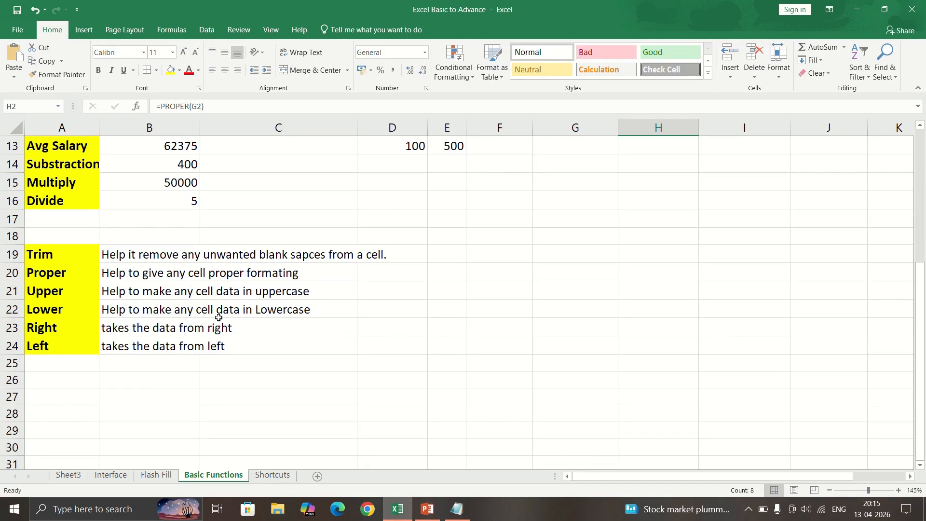
scroll(699, 354, up, 4)
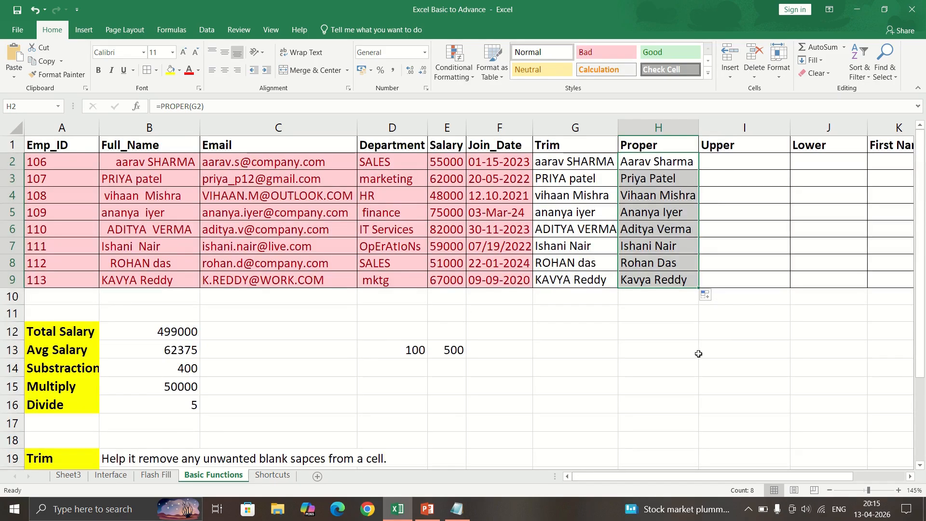
click(722, 162)
text(=)
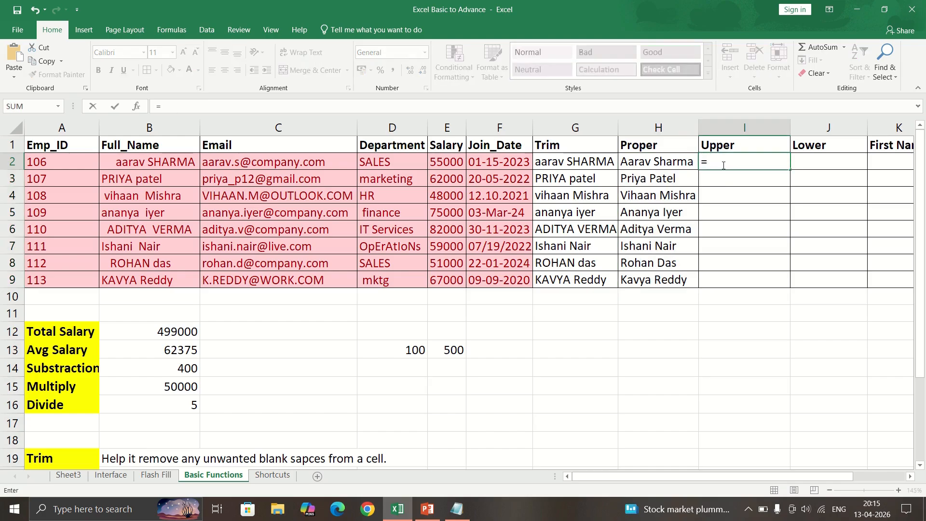
text(upp)
key(Tab)
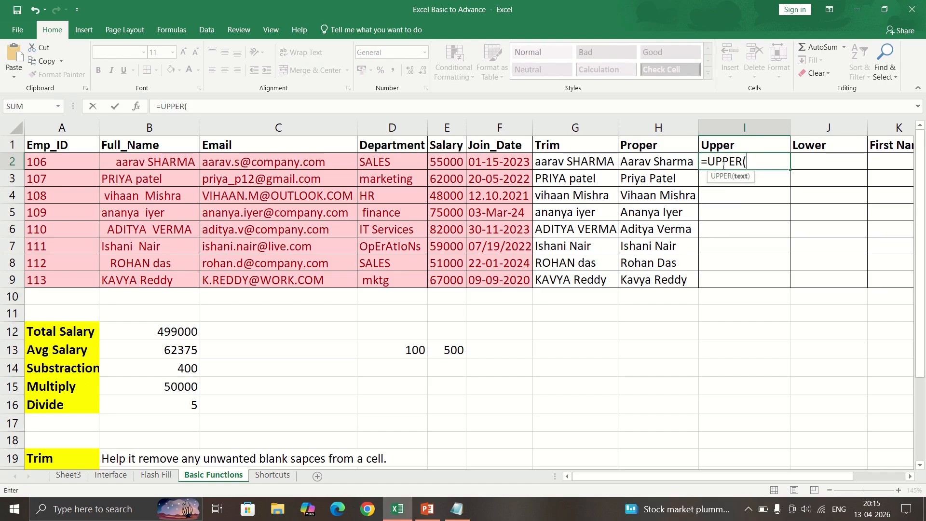
click(668, 163)
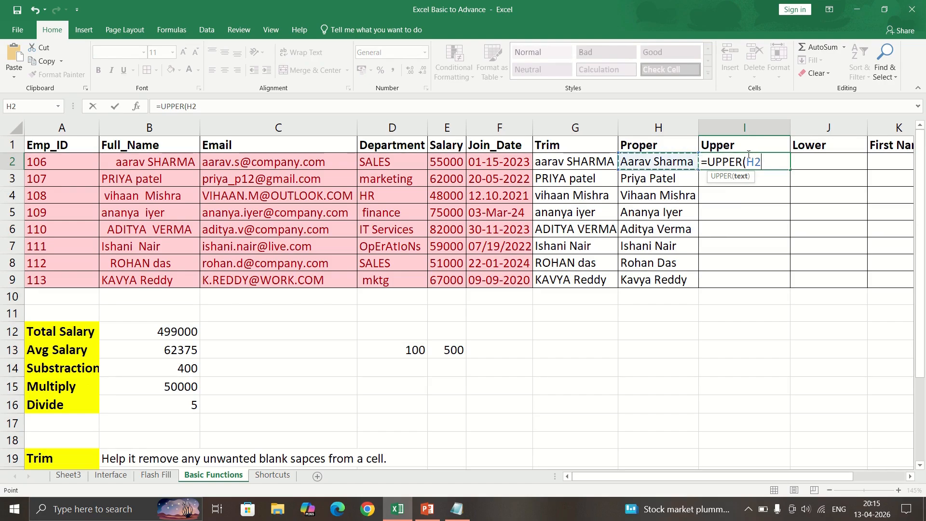
text())
key(Return)
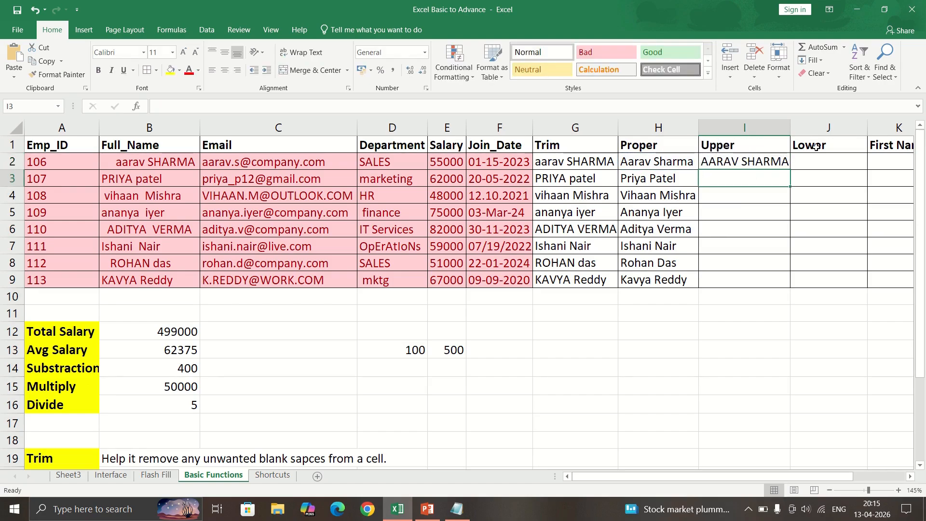
Step: Convert the first trimmed name to lowercase in the Lower column, cell J2, with the LOWER function on G2
click(811, 167)
text(=loe)
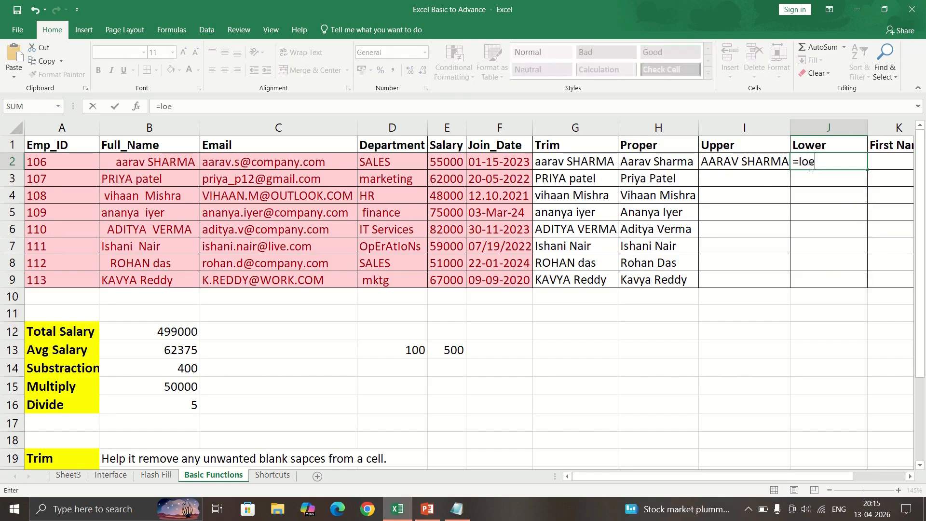
key(BackSpace)
text(w)
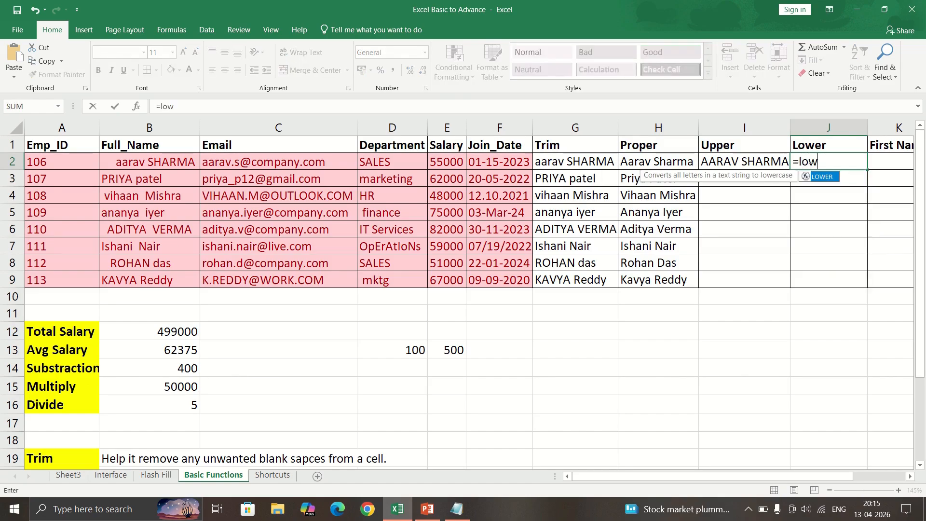
key(Tab)
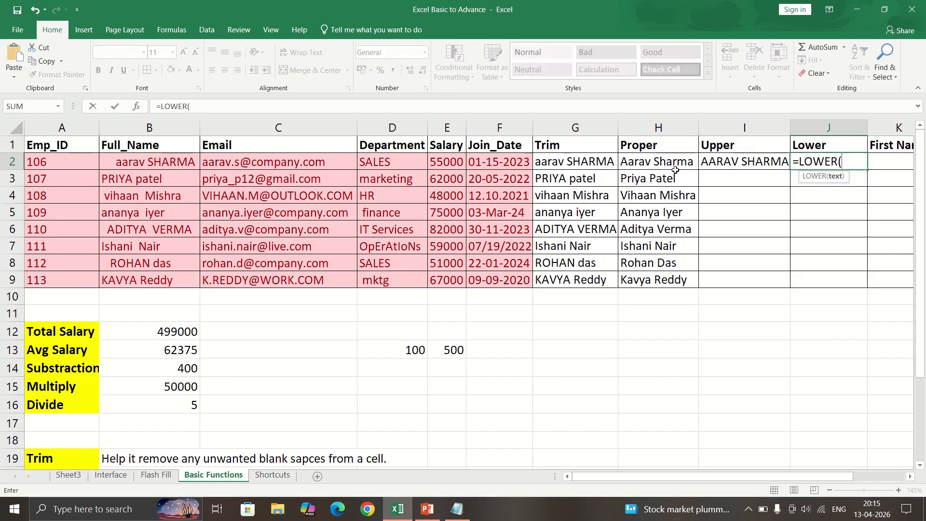
click(574, 162)
key(Return)
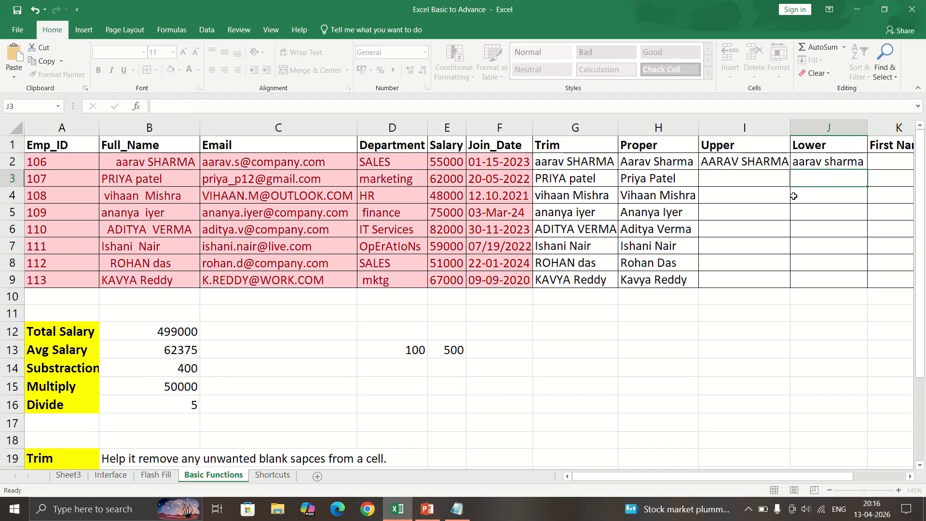
Step: Fill the UPPER and LOWER formulas in I2:J2 down together to row 9
drag(751, 162, 820, 161)
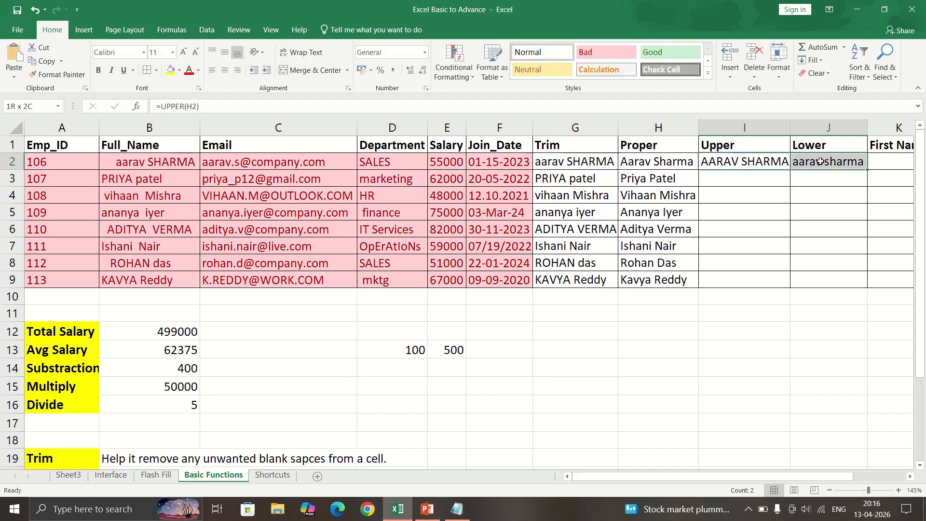
double_click(867, 170)
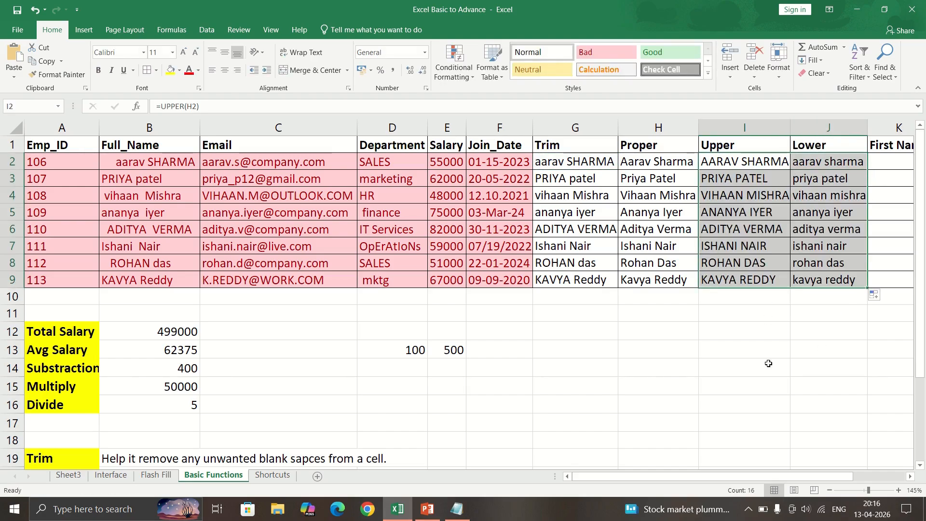
drag(725, 477, 770, 480)
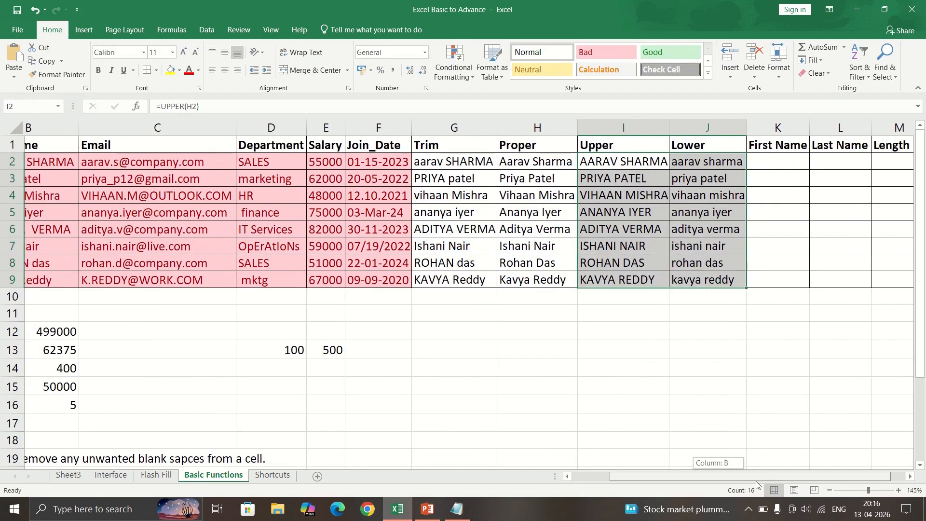
scroll(327, 271, down, 1)
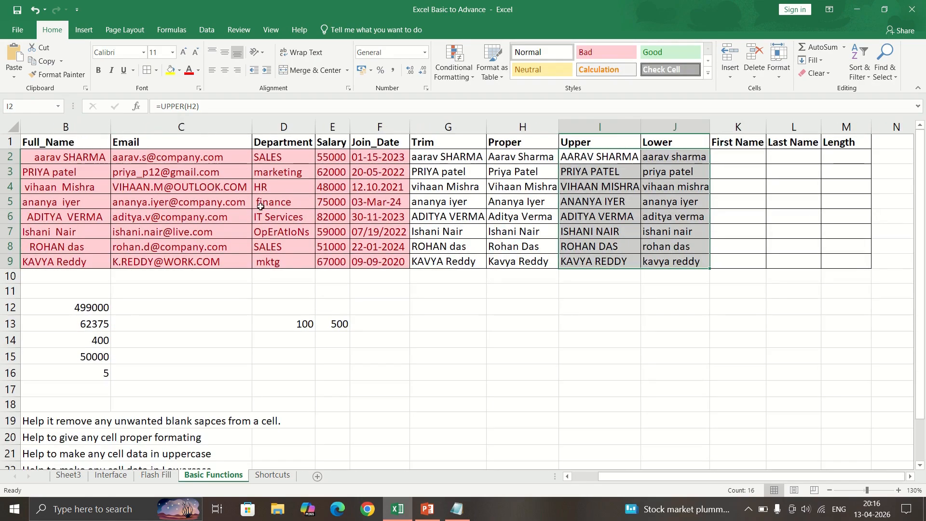
click(178, 154)
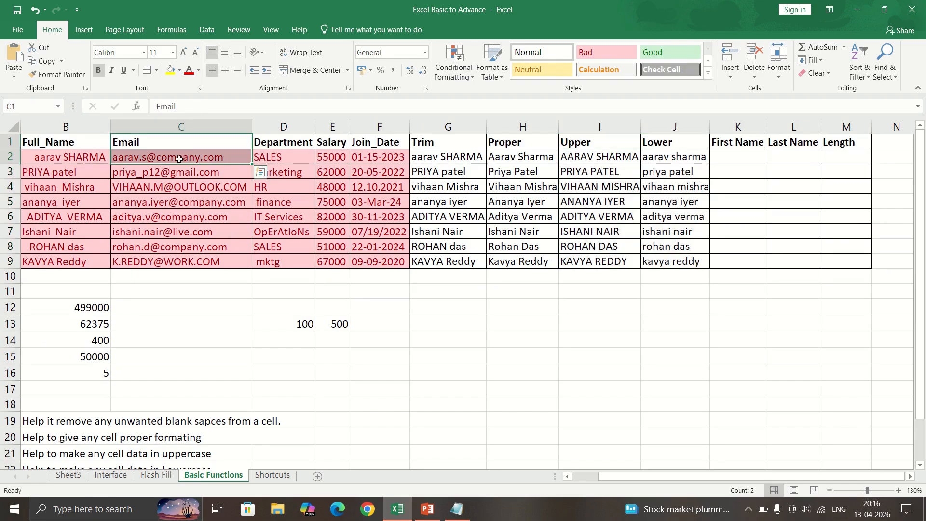
Step: Highlight the Email and Department columns, C1:D9, with a yellow fill
click(192, 144)
drag(257, 143, 283, 261)
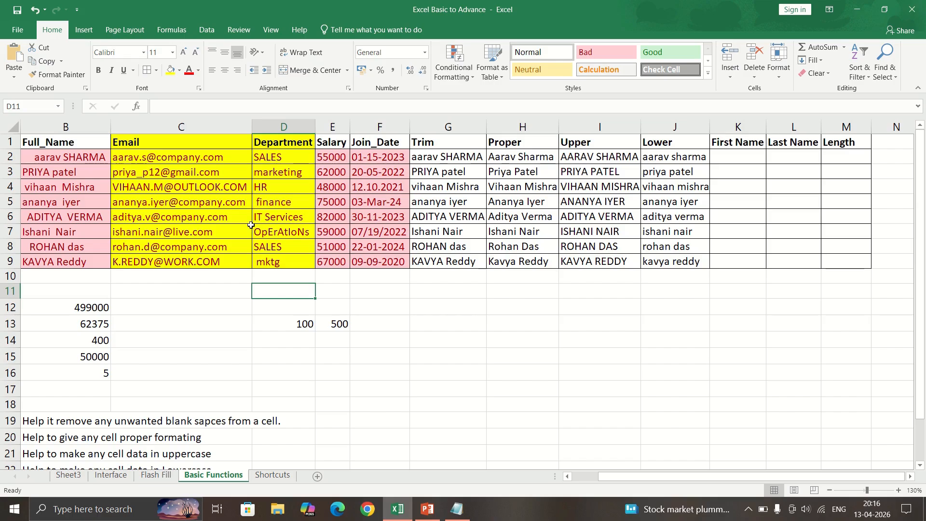
Step: Extract the first five characters of the proper-case names with =LEFT(H2,5) in First Name cell K2 and fill it down to K9
scroll(719, 158, left, 1)
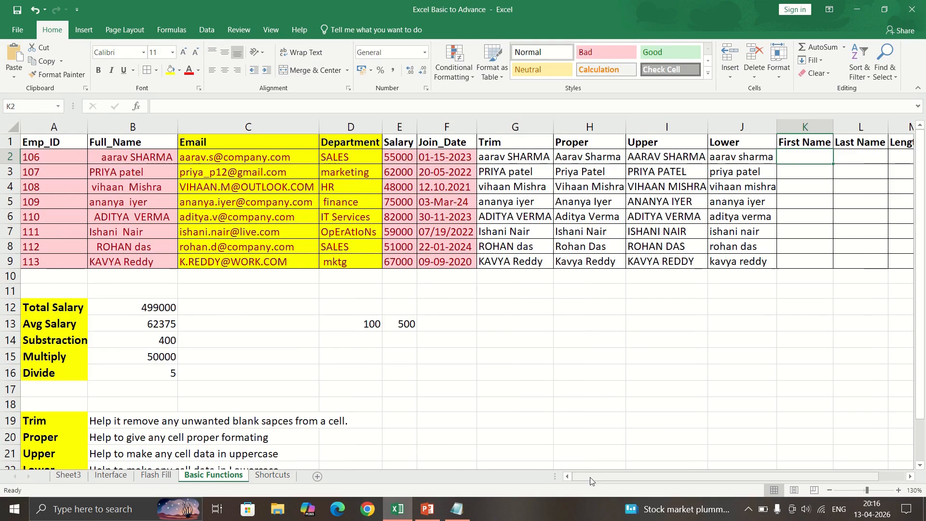
click(799, 163)
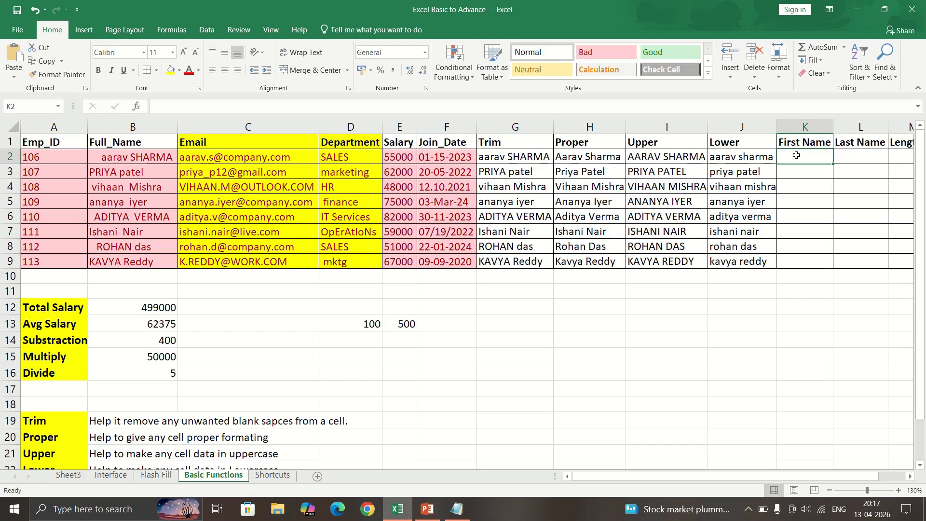
text(=)
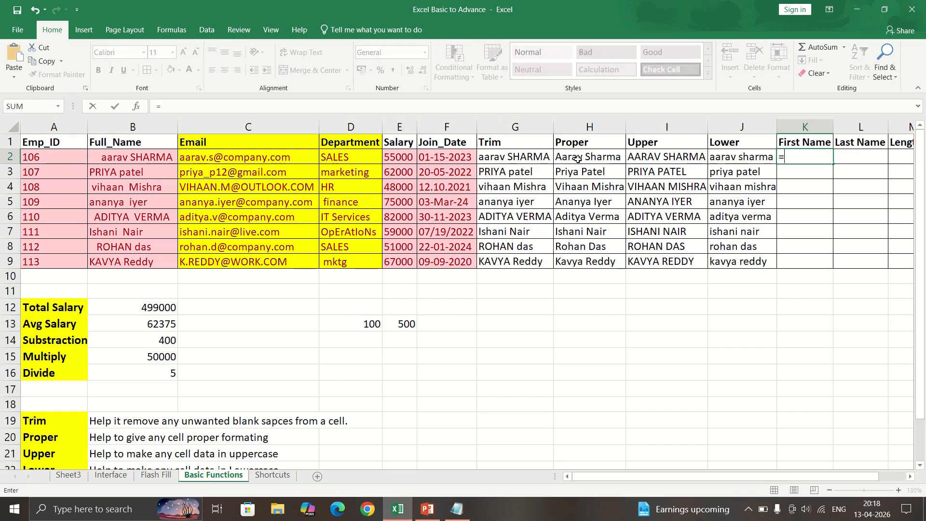
text(LEFT)
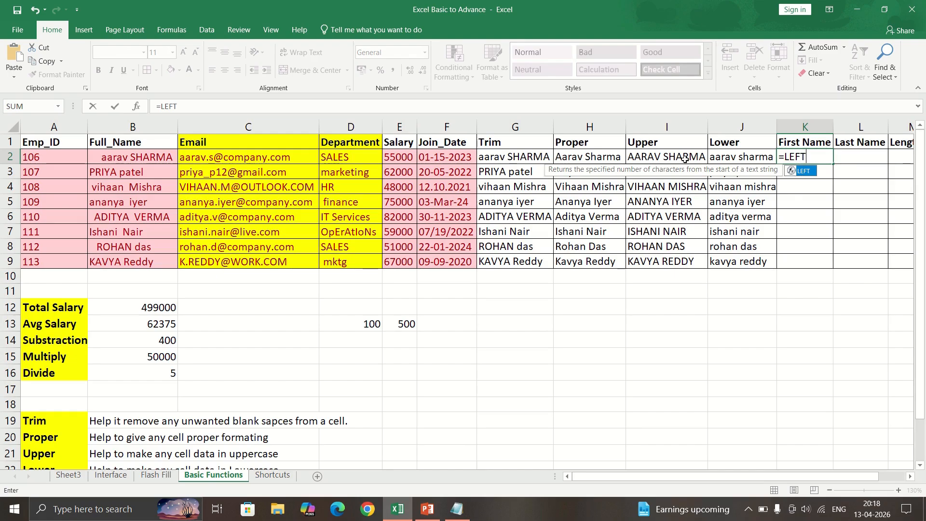
text(()
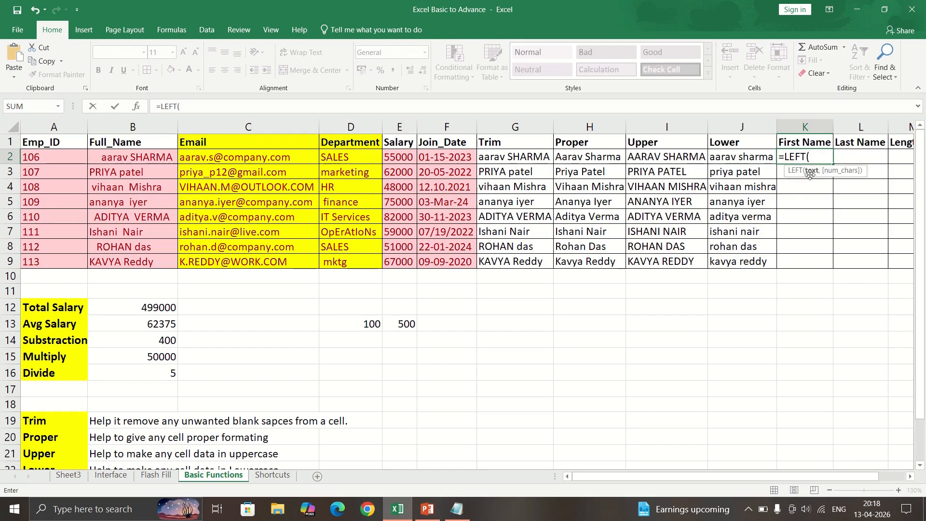
click(572, 159)
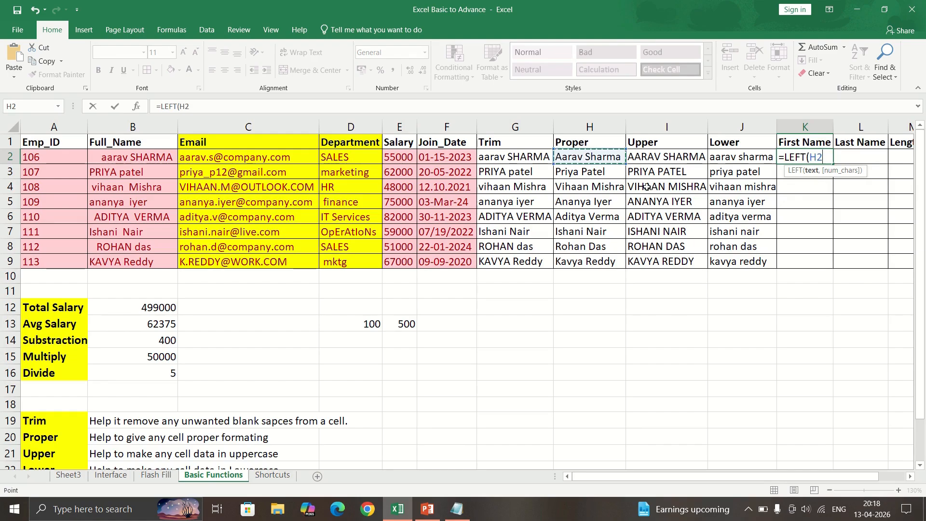
text(,)
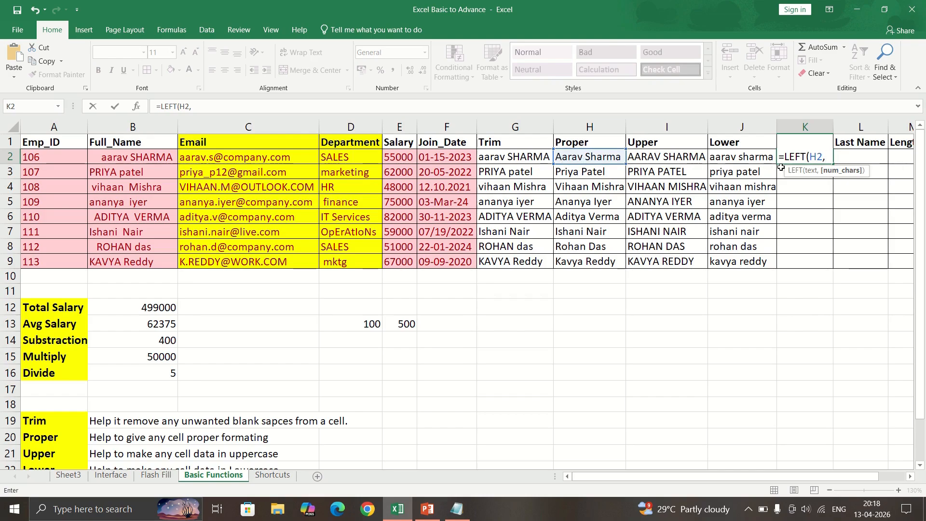
text(5))
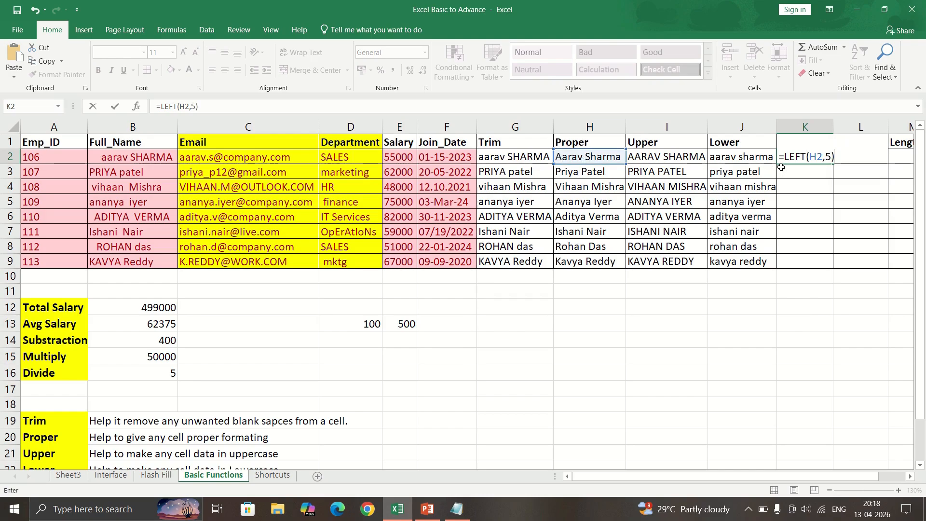
key(Return)
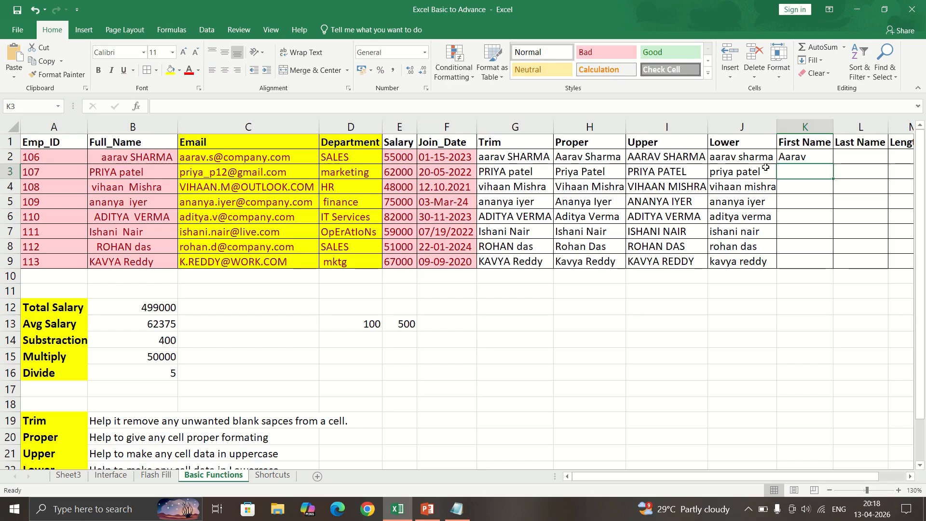
click(802, 160)
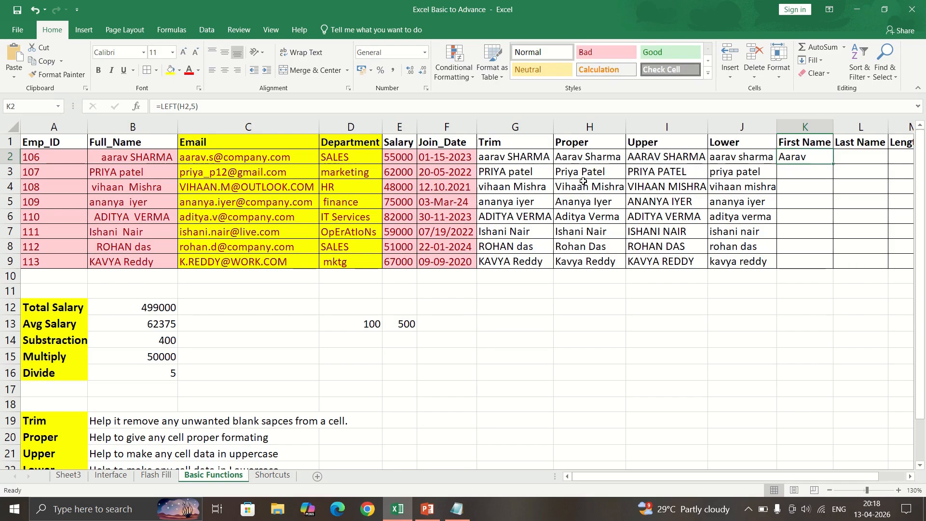
double_click(835, 165)
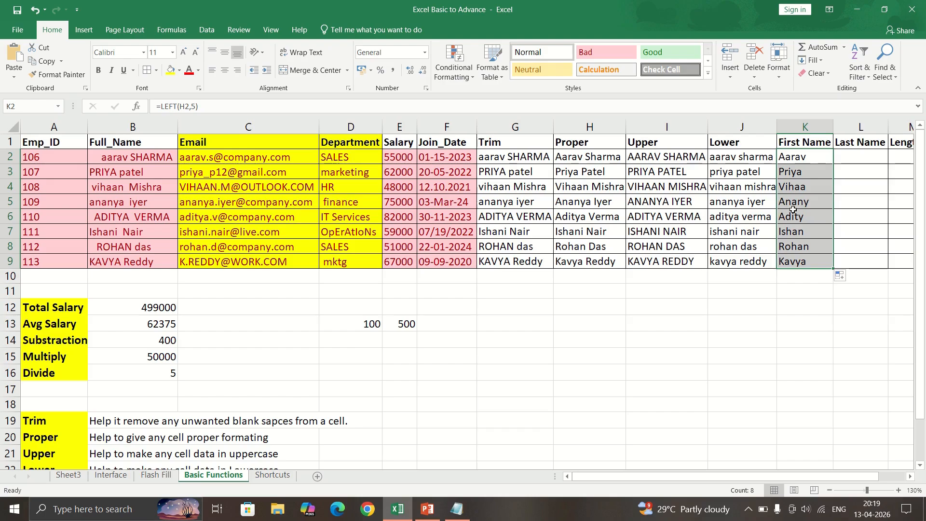
Step: Delete the filled First Name cells K2:K9 with the Shift cells up option
right_click(809, 209)
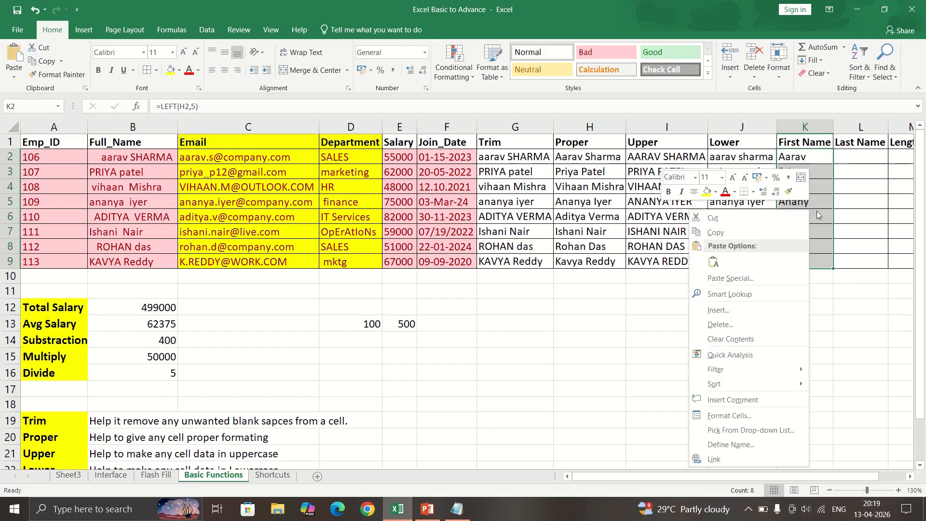
click(754, 317)
click(729, 307)
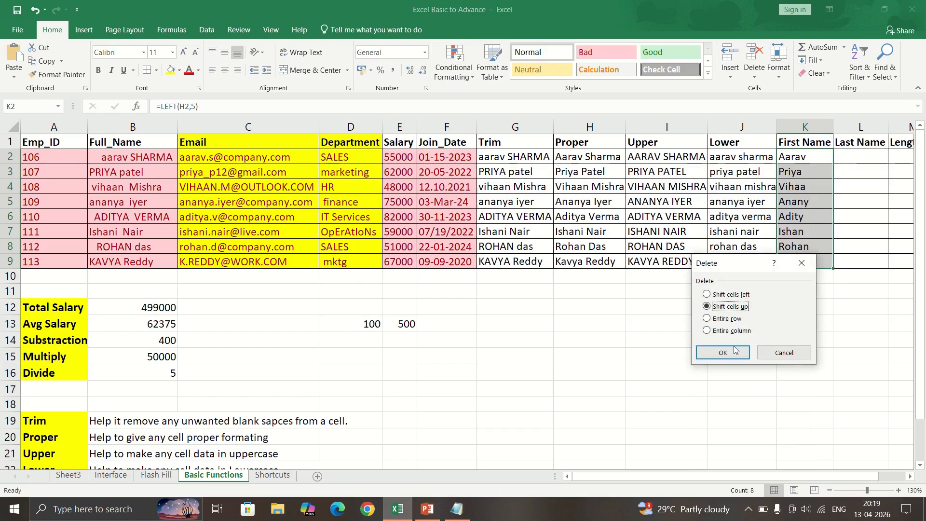
click(722, 353)
Step: Extract the first names with =LEFT(H2, FIND(" ",H2)-1) in cell K2 and fill the formula down to K9
click(794, 159)
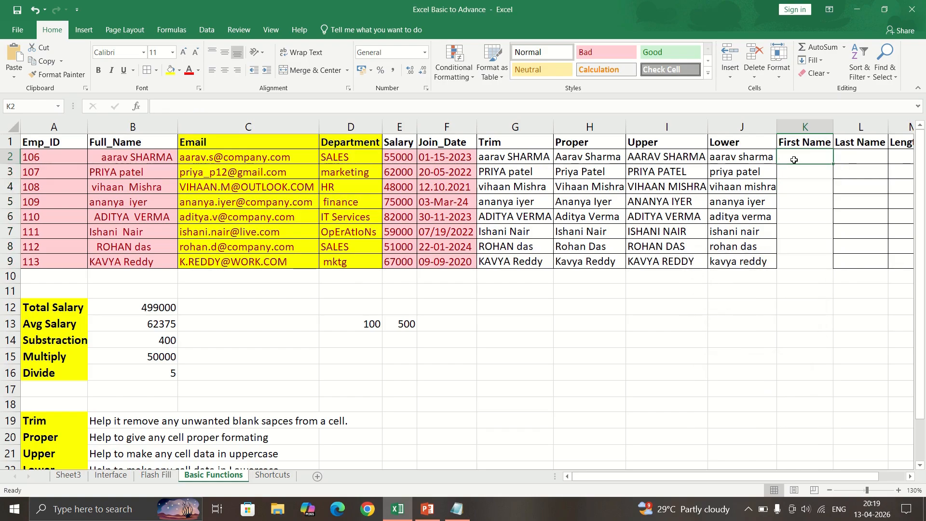
double_click(794, 159)
text(=)
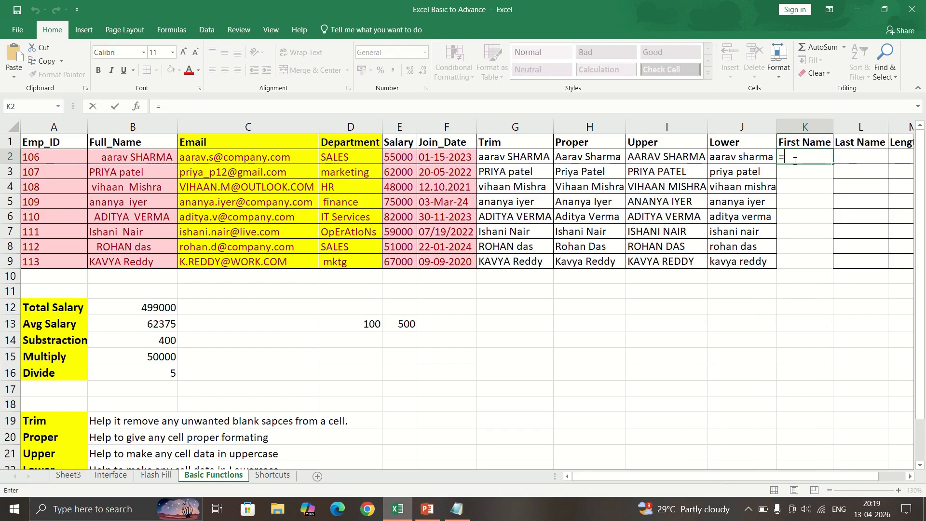
text(LEFT()
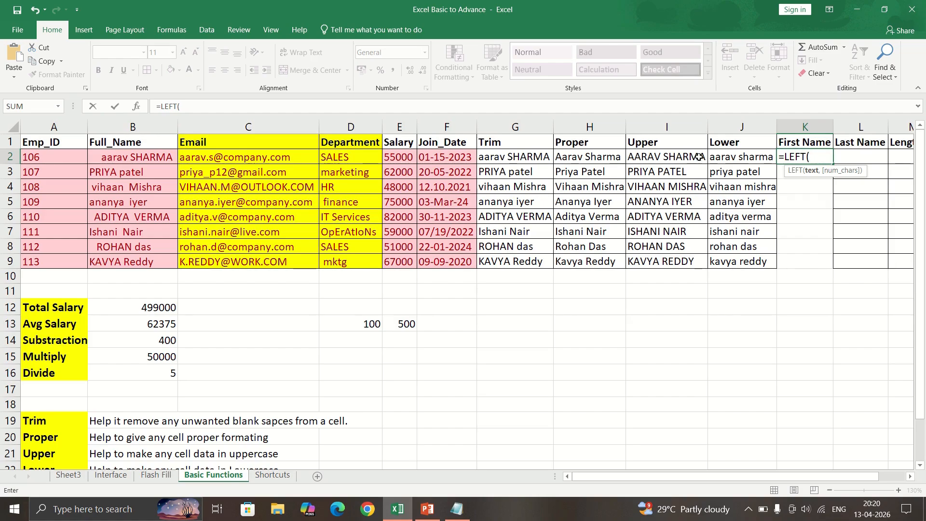
click(594, 155)
text(,)
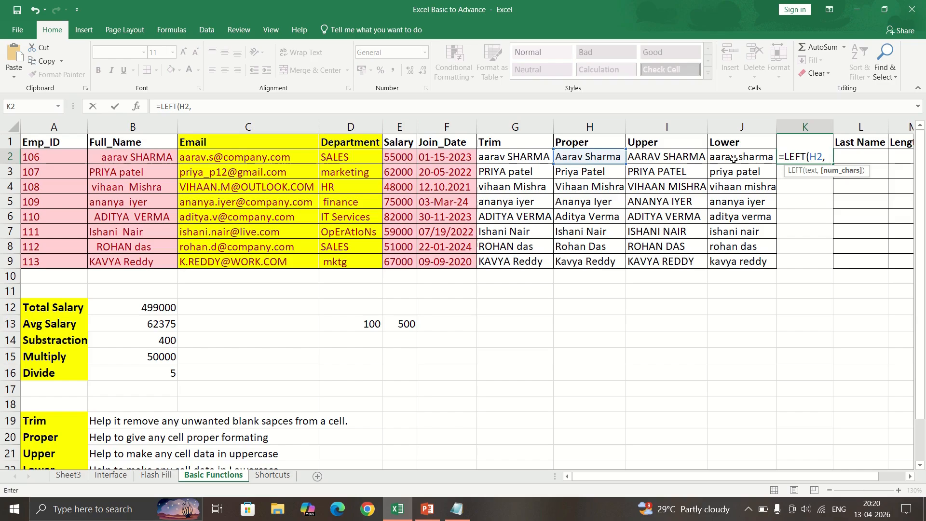
text( FIND()
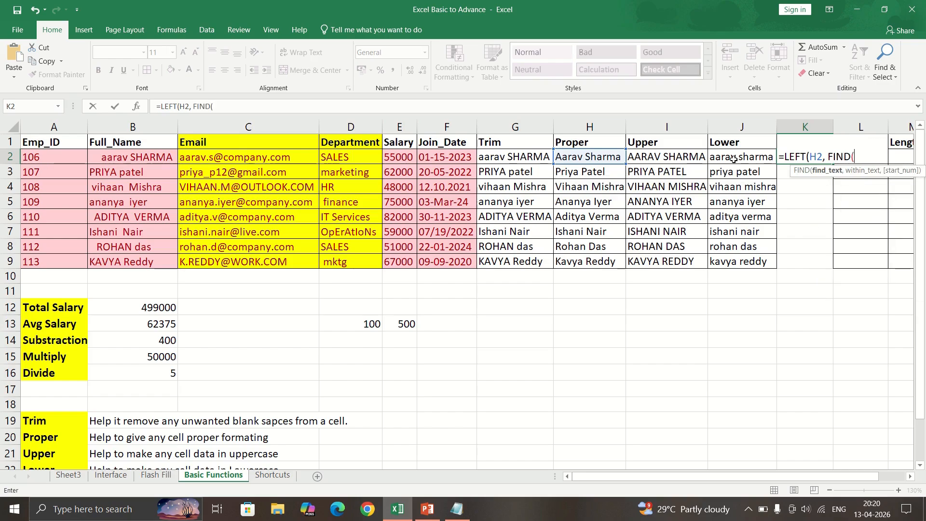
text(" "<)
key(BackSpace)
text(,)
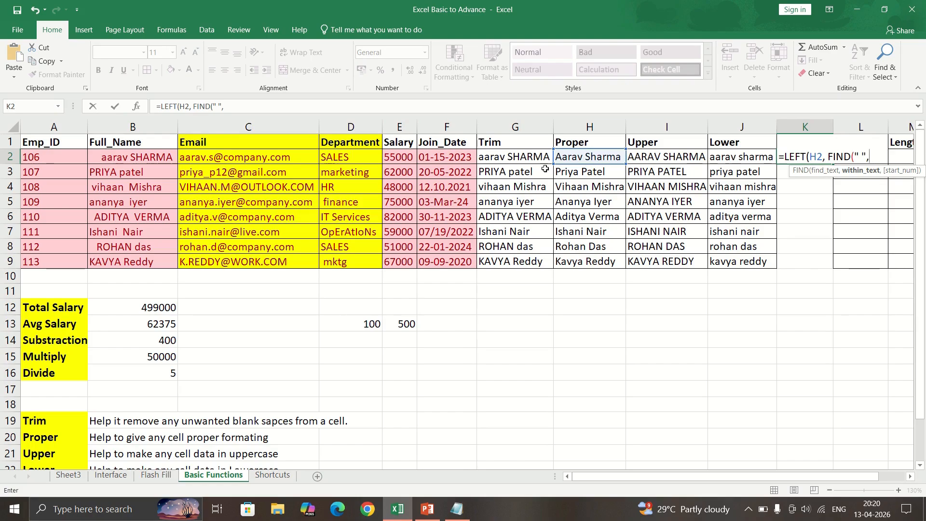
click(569, 161)
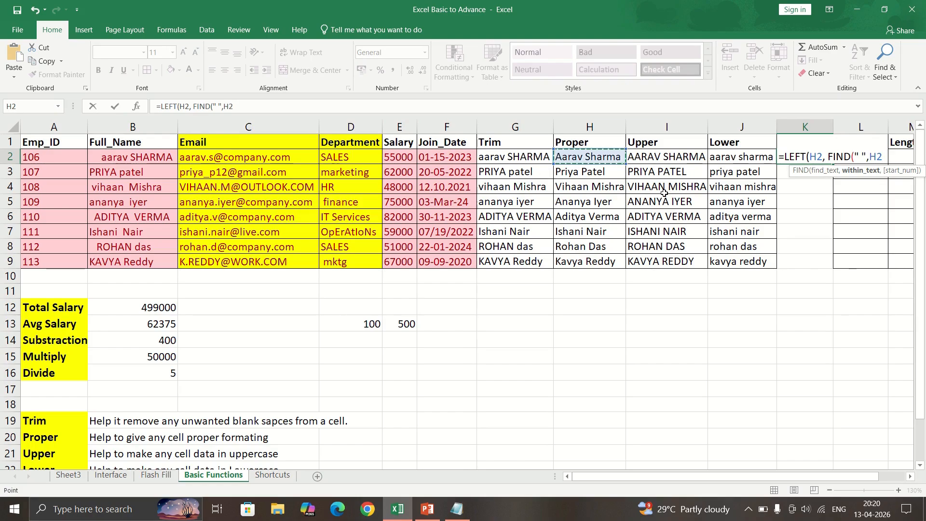
text())
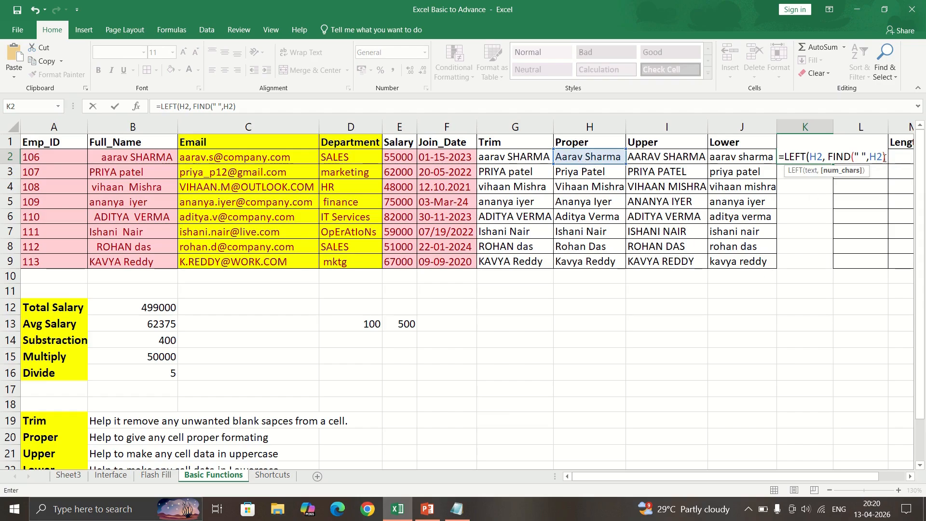
text(-1)
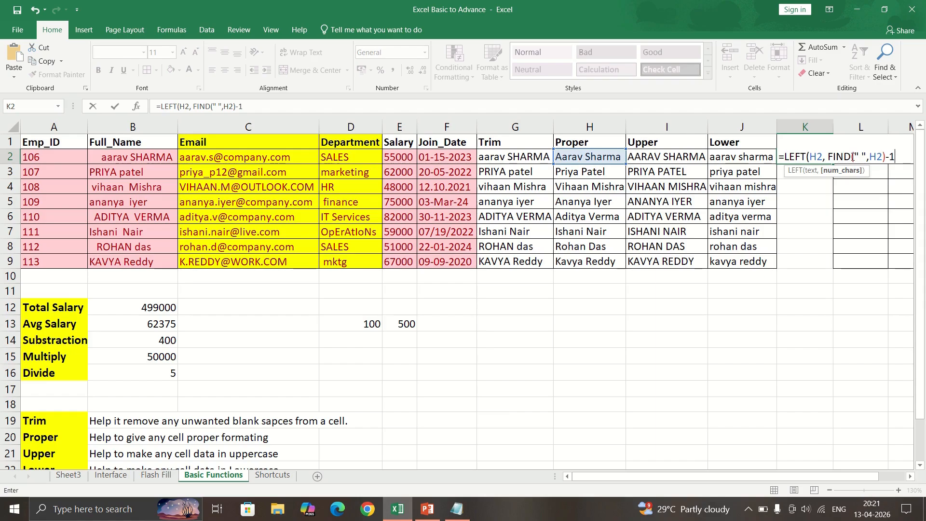
text())
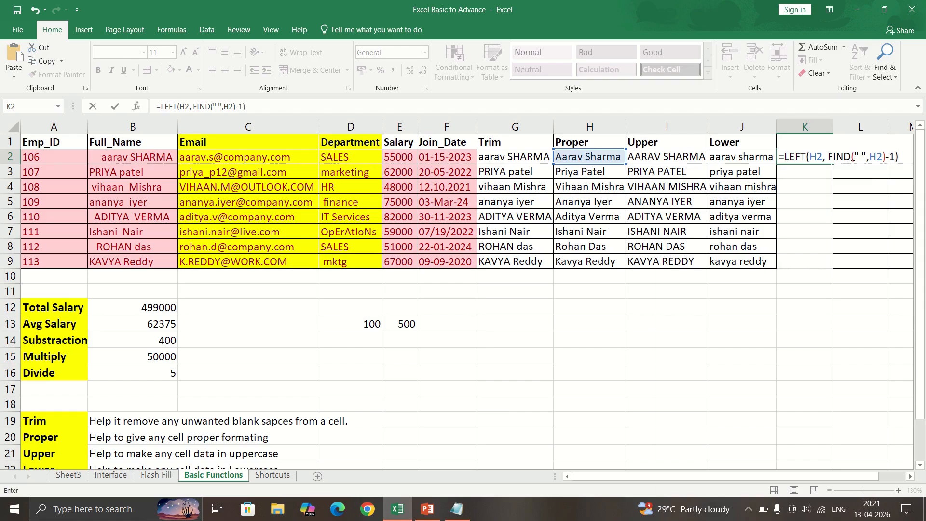
key(Return)
click(833, 163)
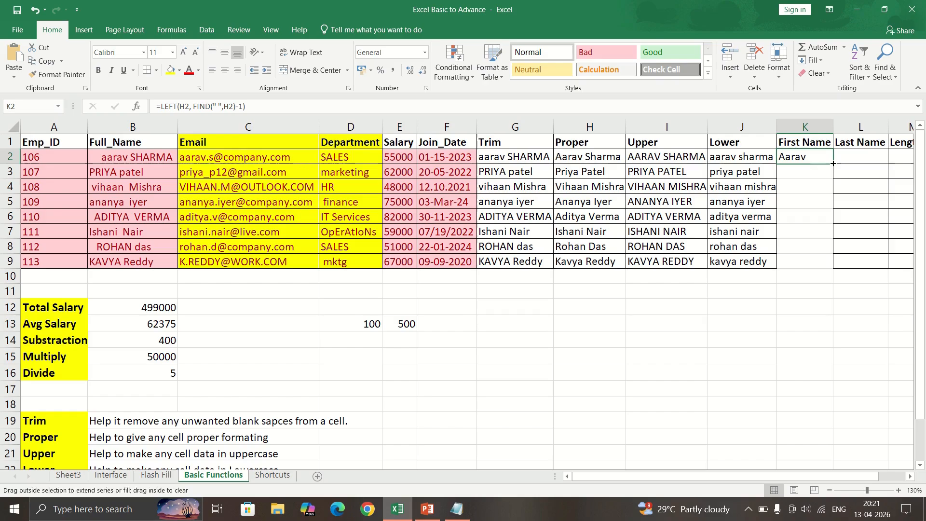
double_click(834, 164)
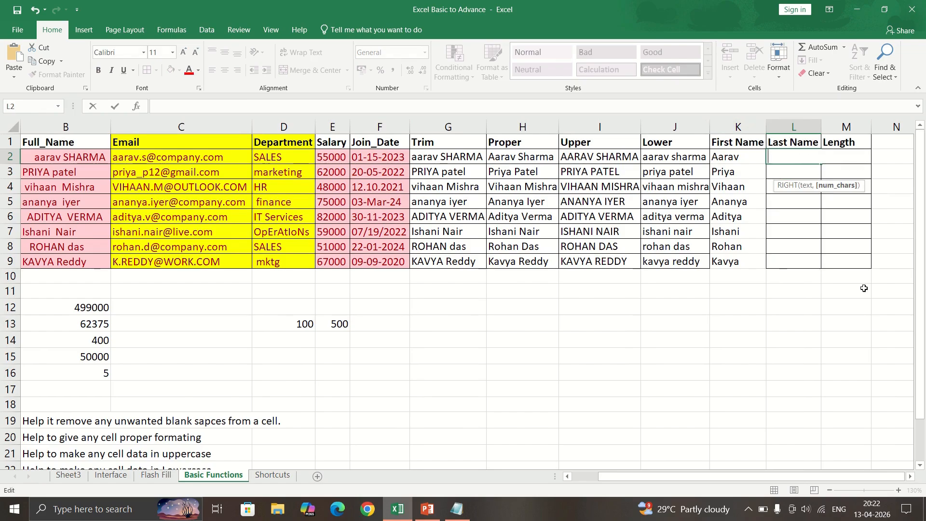
Step: Count the characters of the first proper-case full name in the Length column, cell M2, with =LEN(H2)
key(Tab)
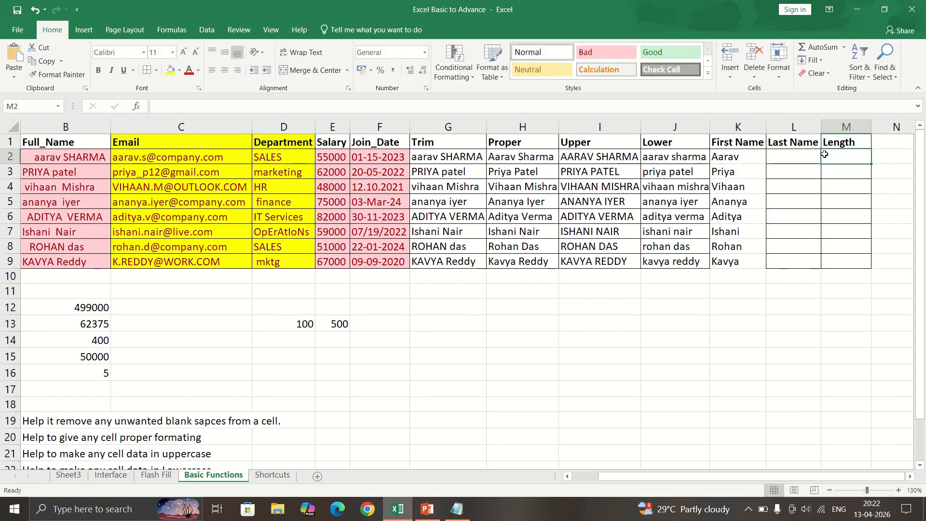
text(=)
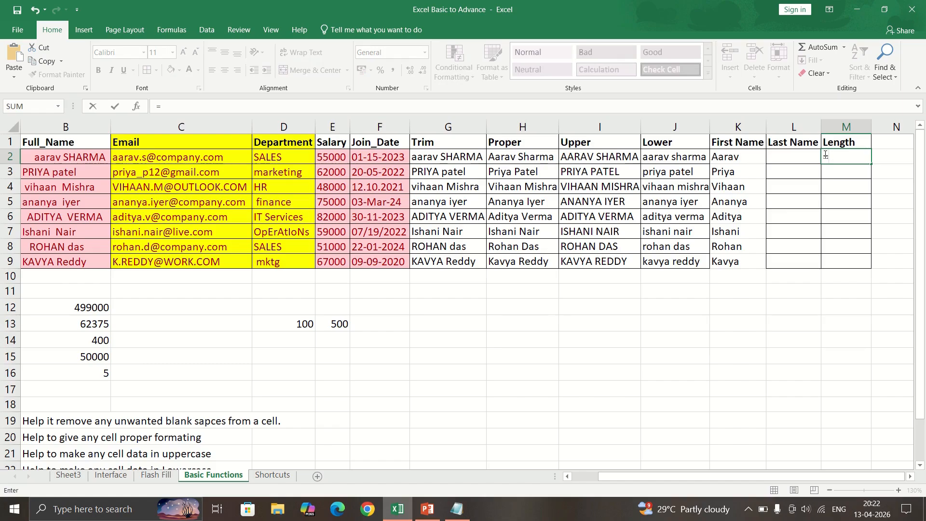
text(LEN()
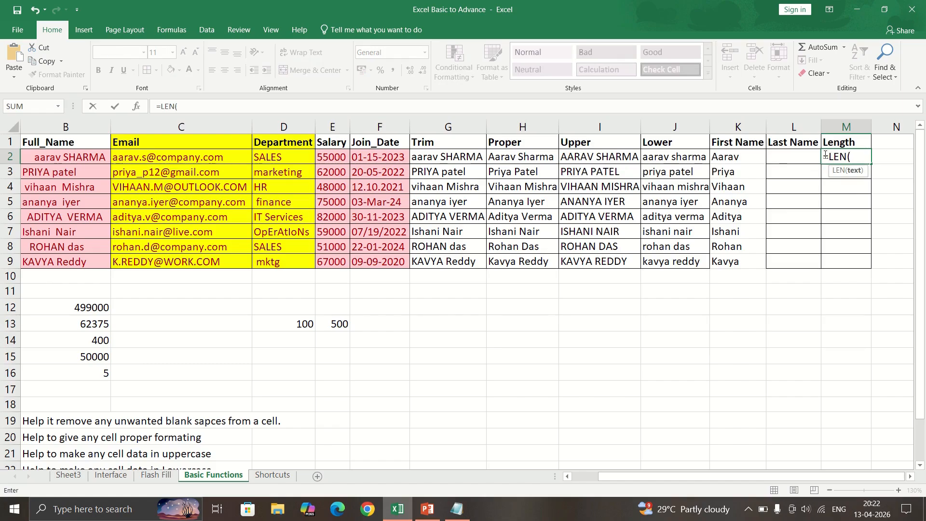
click(516, 158)
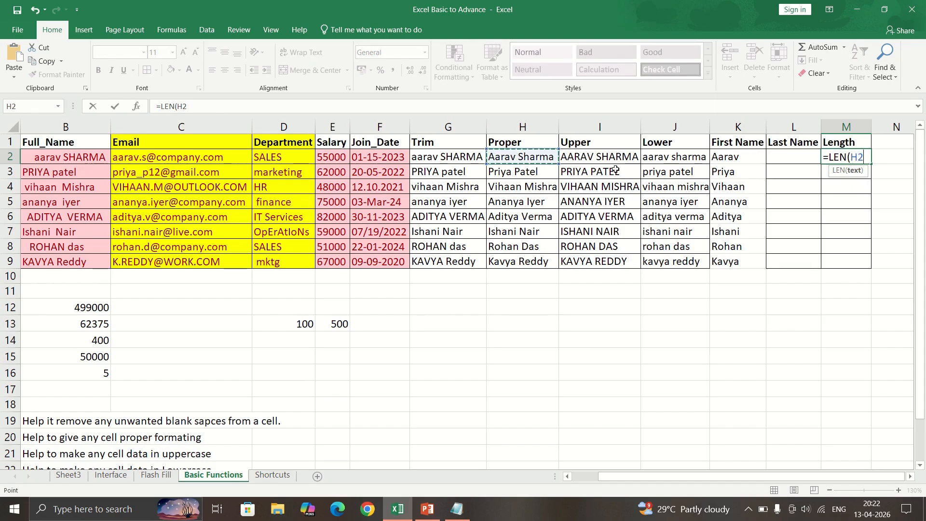
text())
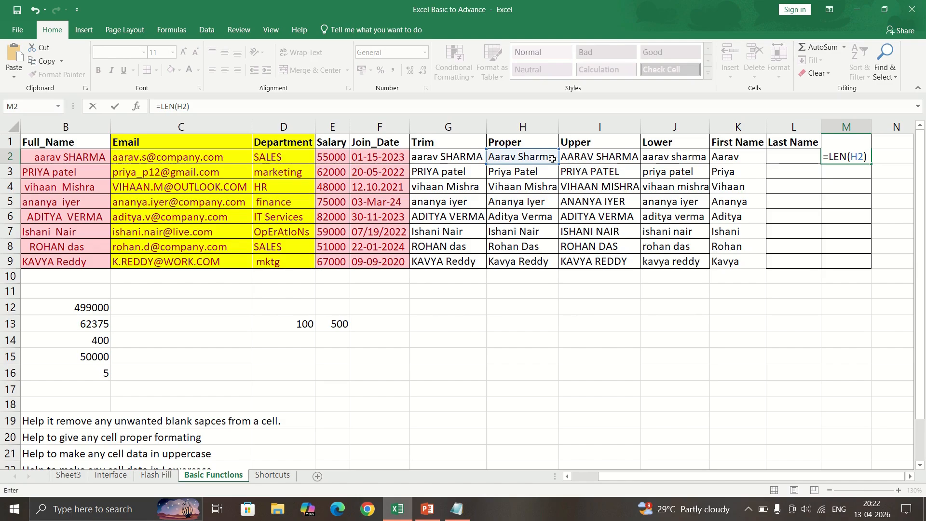
key(Return)
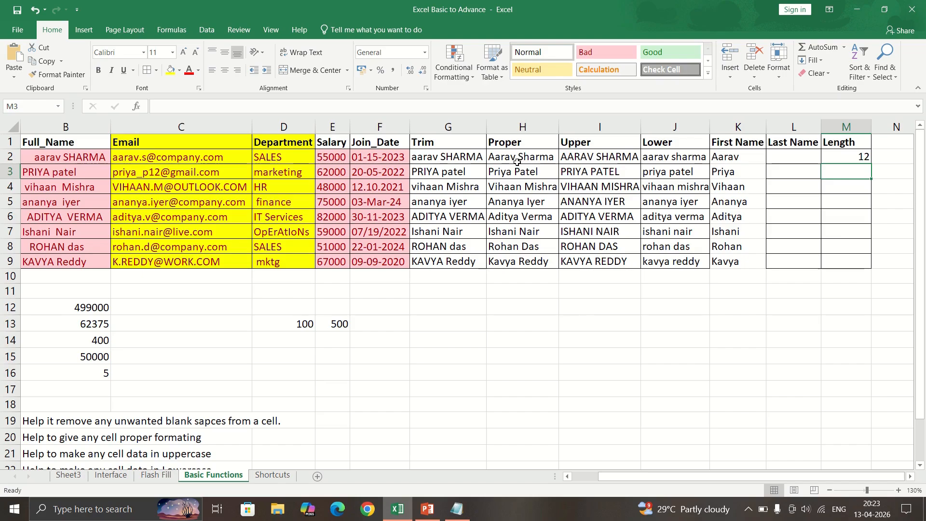
Step: Change the Length formula in cell M2 to =LEN(K2) to count the first name's characters and fill it down to M9
click(851, 161)
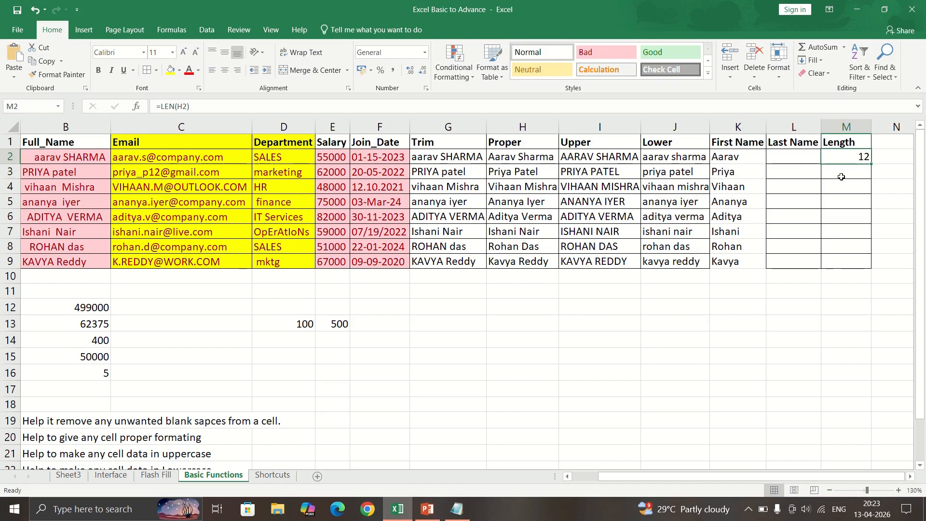
double_click(866, 160)
key(BackSpace)
key(BackSpace)
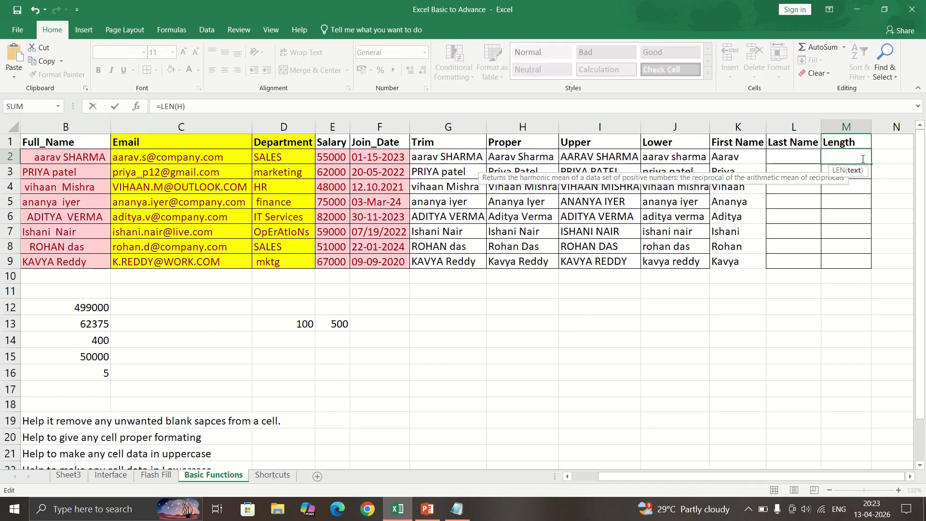
click(734, 157)
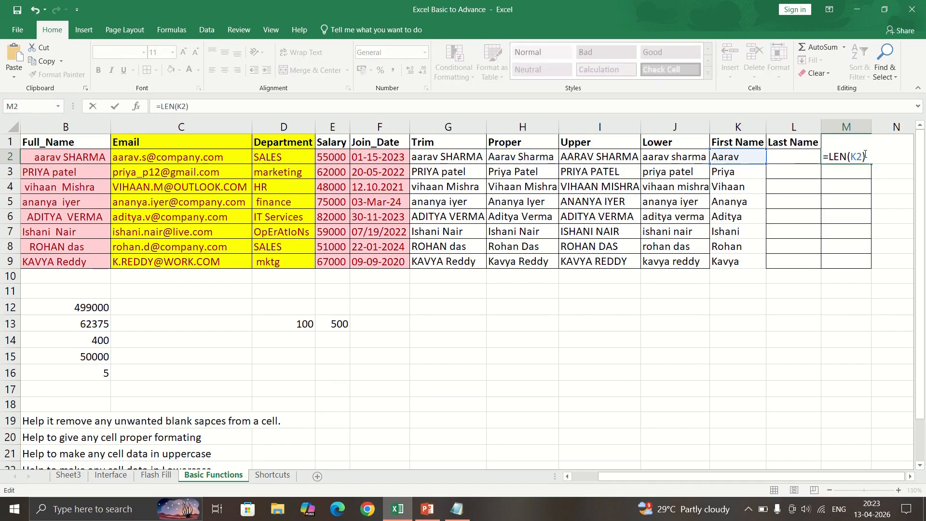
key(Return)
click(867, 160)
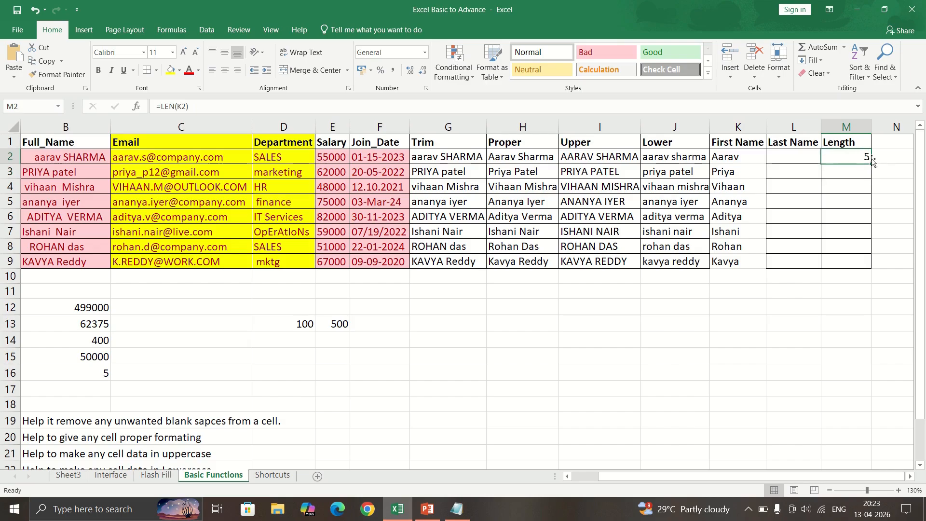
double_click(872, 165)
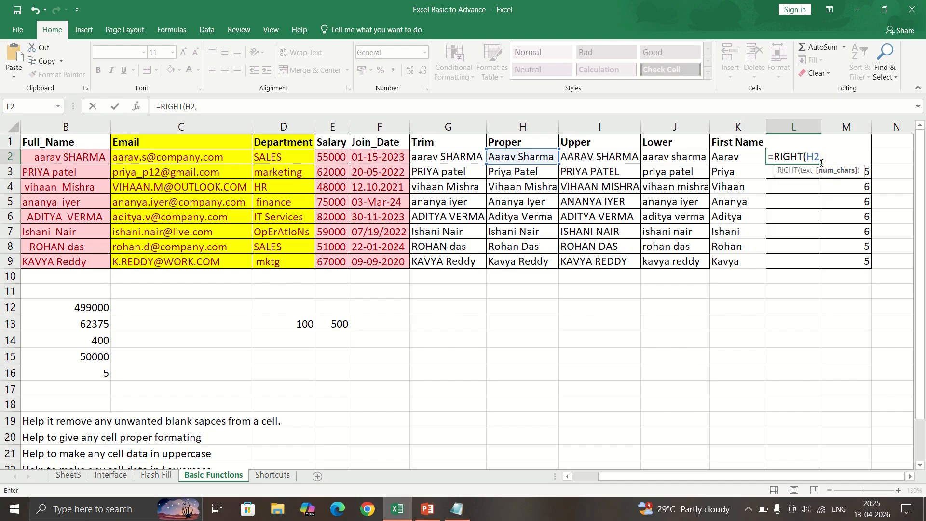
Step: Build the Last Name formula in cell L2 as =RIGHT(H2, LEN(H2), using the proper-case full name as the LEN text
text(le)
key(Tab)
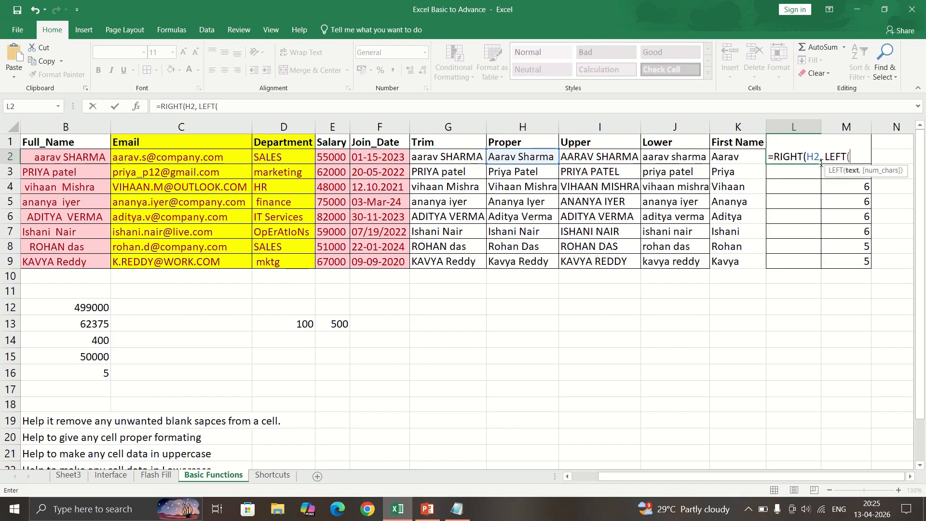
key(BackSpace)
key(BackSpace)
key(BackSpace)
key(BackSpace)
text(en)
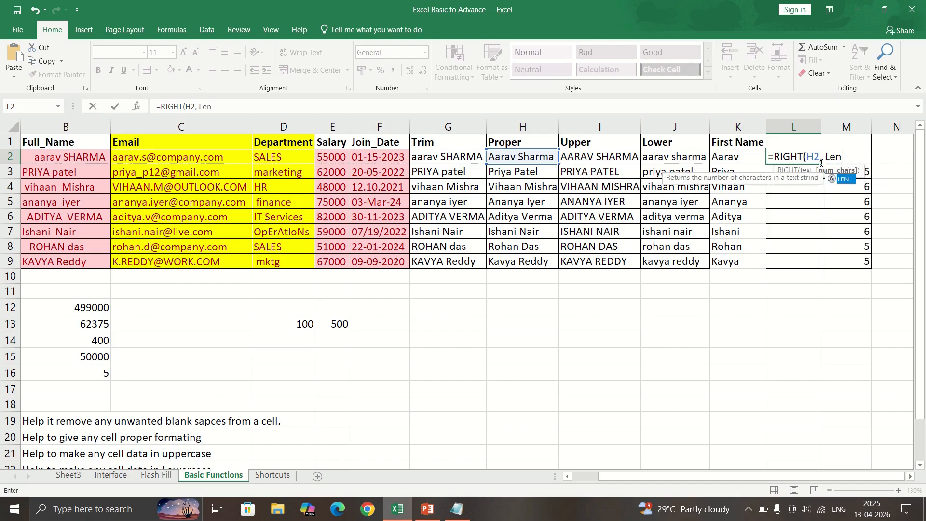
key(Tab)
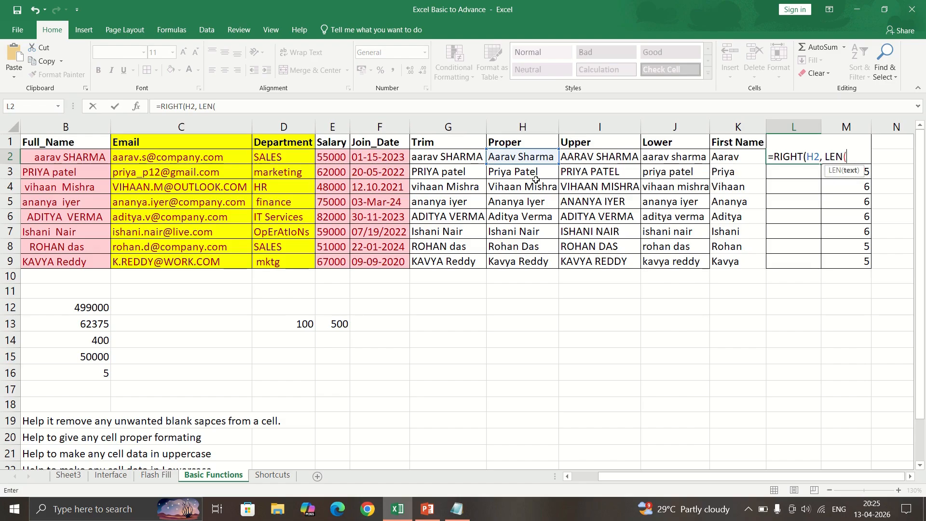
click(528, 155)
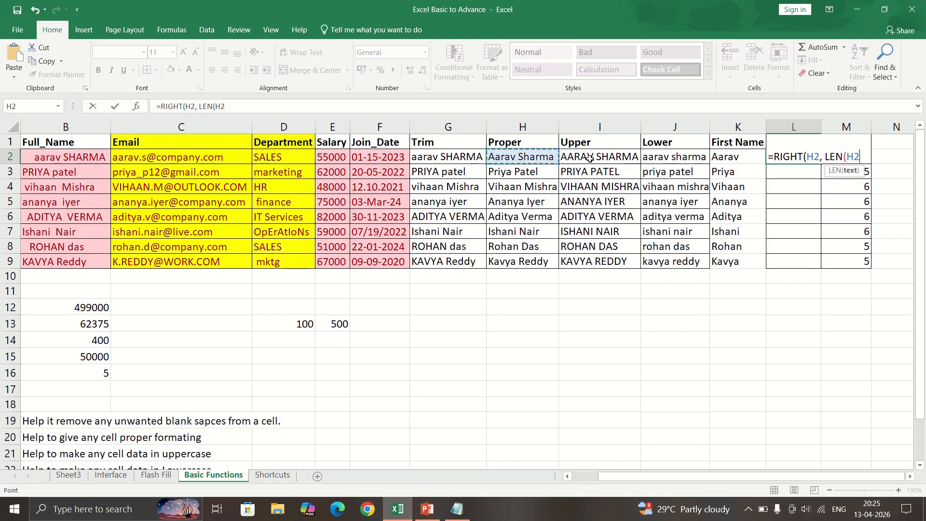
text() )
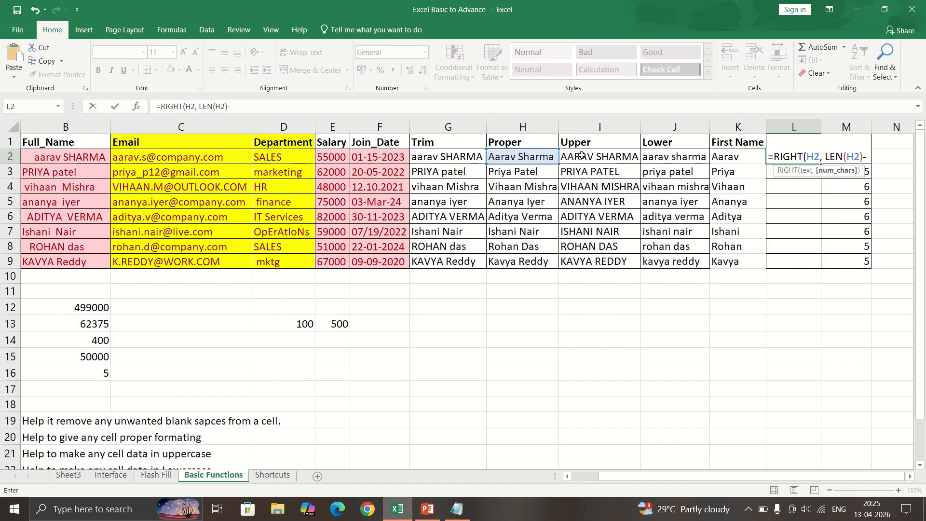
Step: Complete the L2 formula by subtracting FIND(" ",H2) from the length and accept the correction to =RIGHT(H2,LEN(H2)-FIND(" ",H2))
text(find)
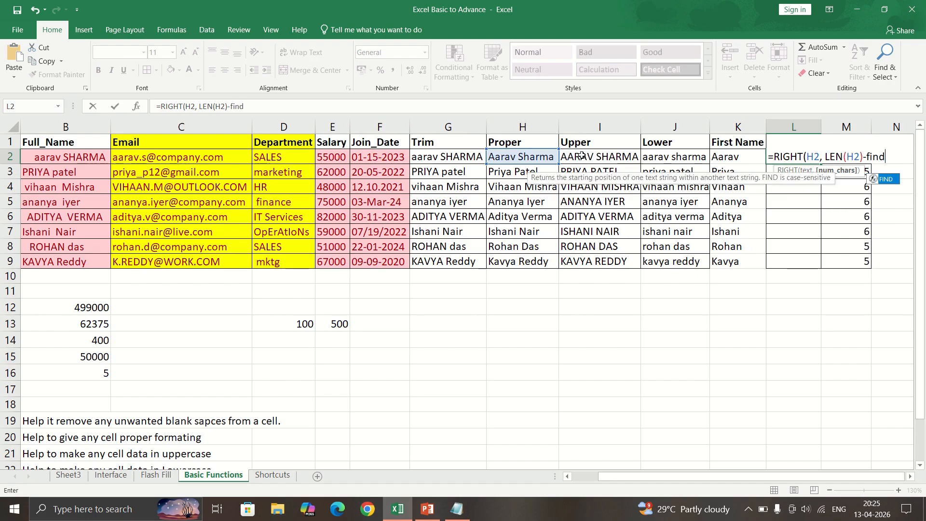
key(Tab)
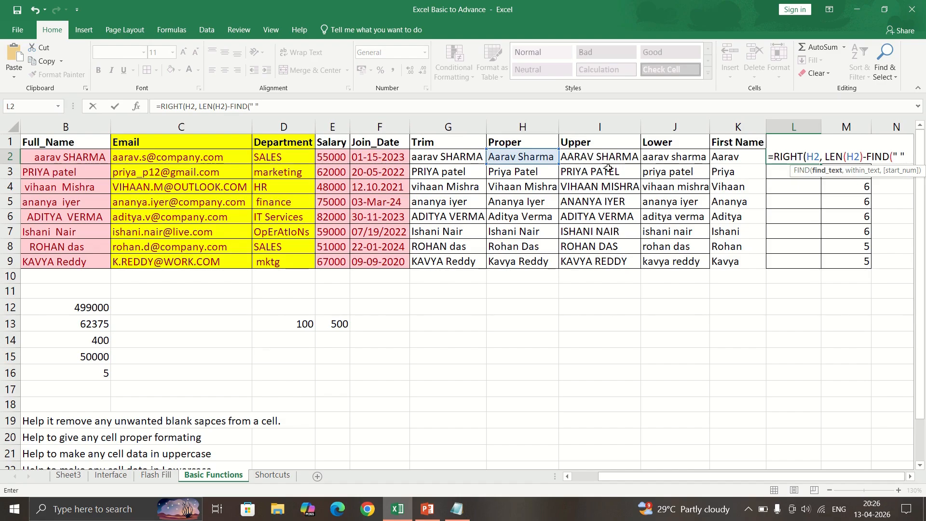
text(,)
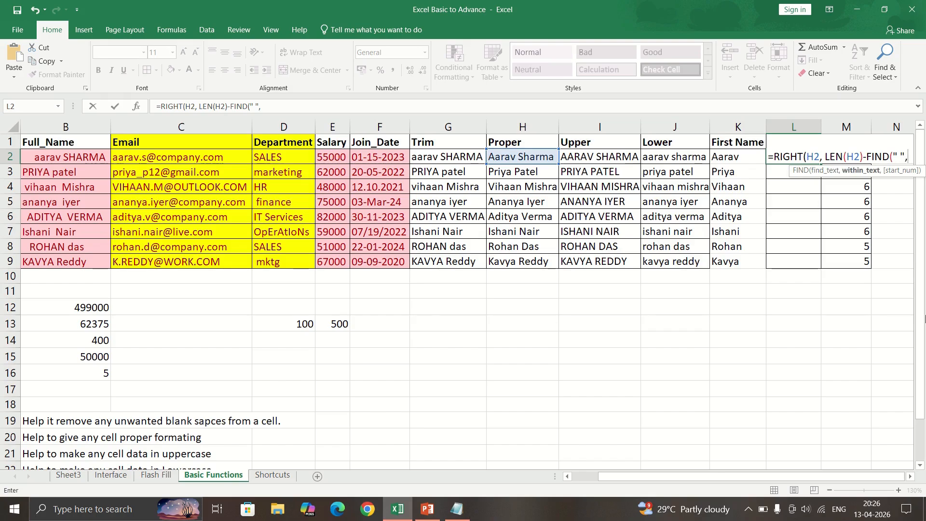
click(535, 158)
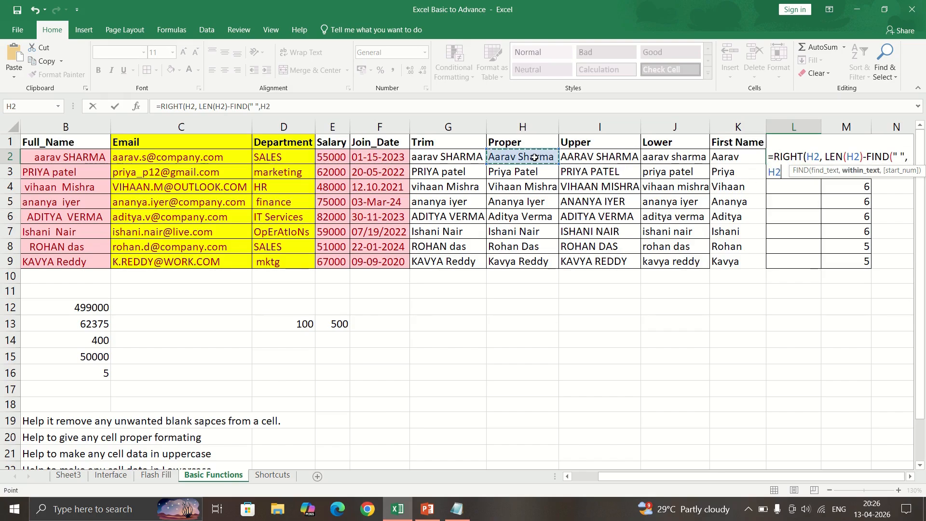
text())
key(Return)
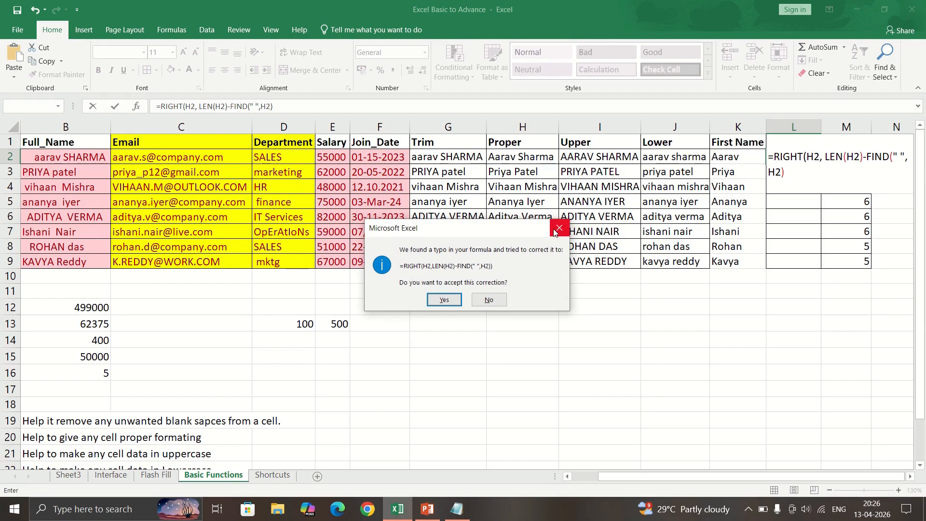
click(445, 299)
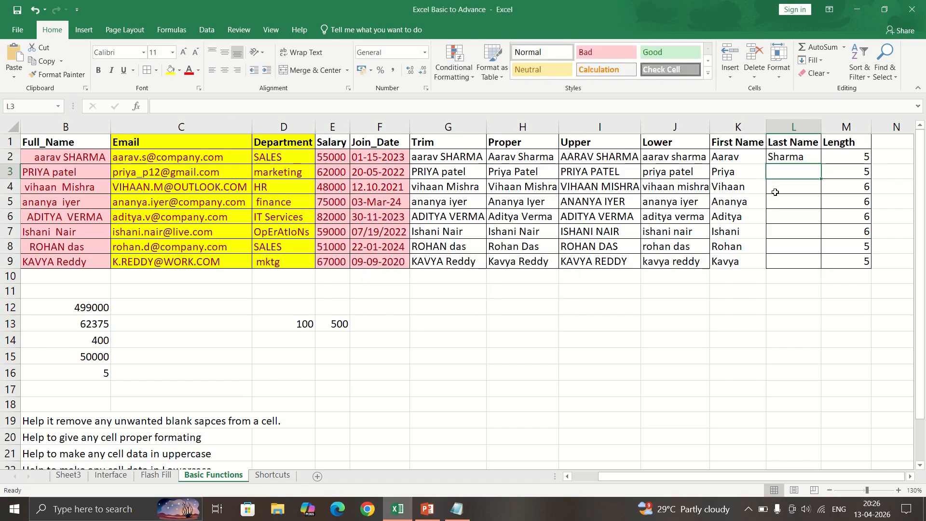
Step: Examine the RIGHT, LEN and FIND parts of the Last Name formula in cell L2
double_click(809, 157)
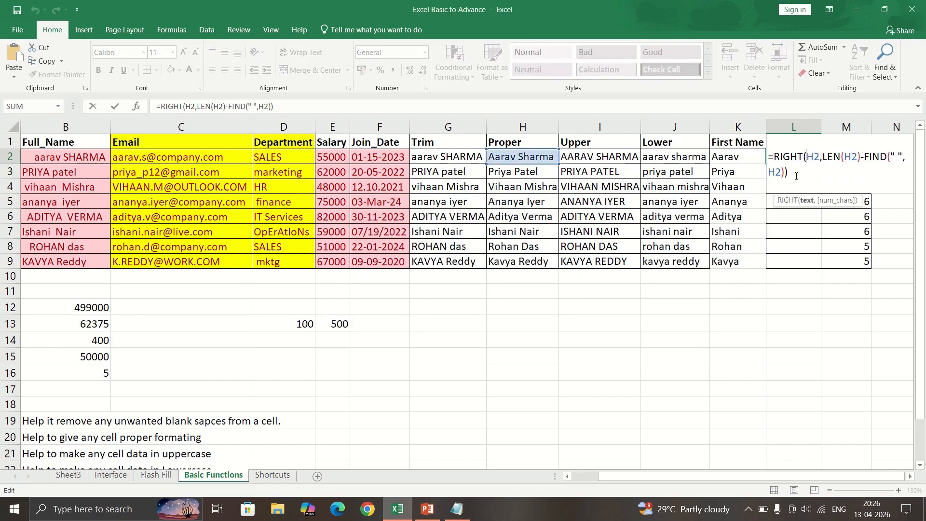
click(794, 173)
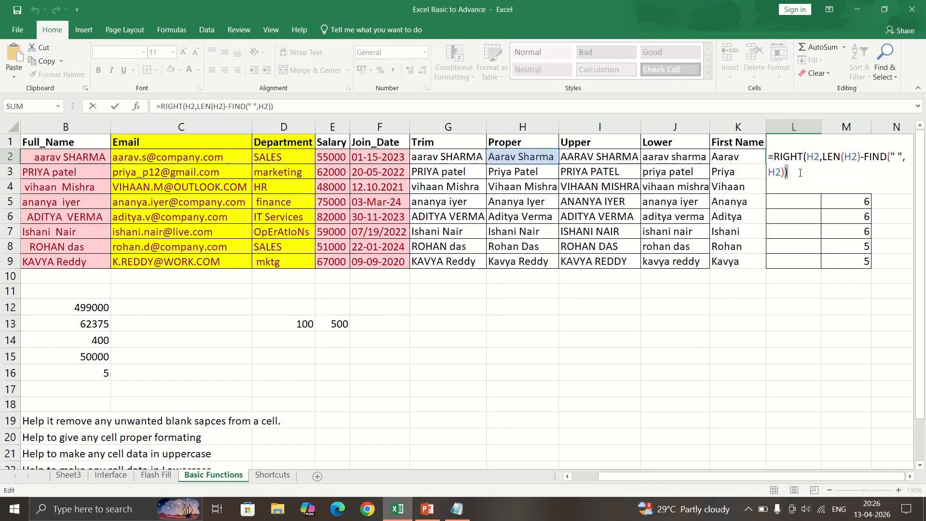
click(800, 269)
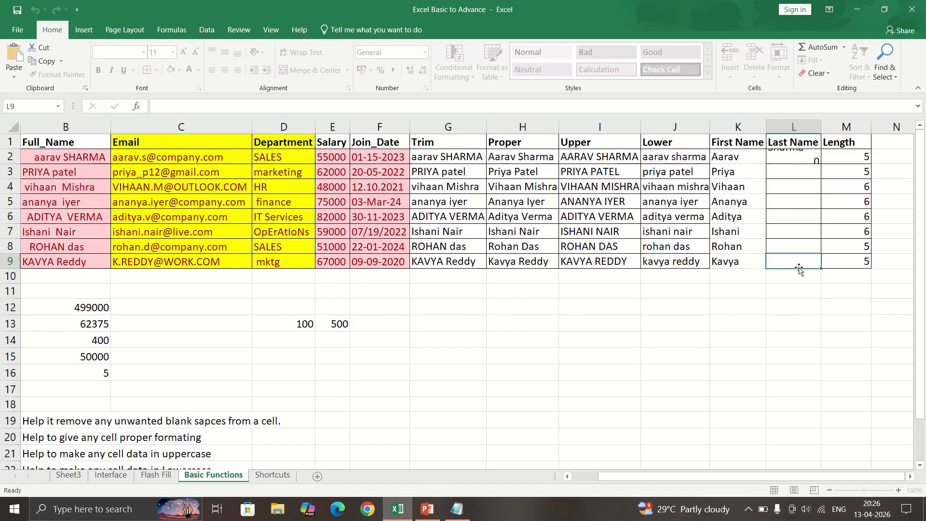
double_click(809, 157)
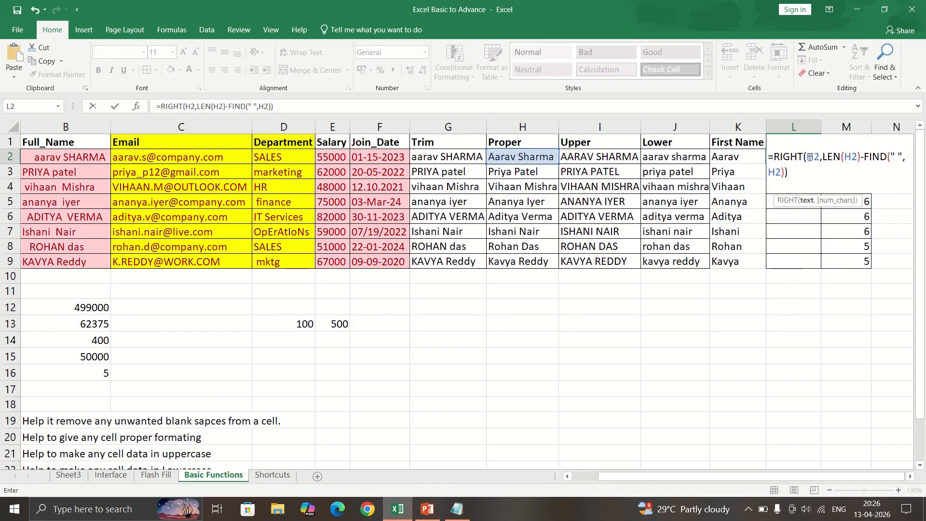
double_click(813, 157)
double_click(789, 157)
click(814, 157)
drag(823, 157, 808, 171)
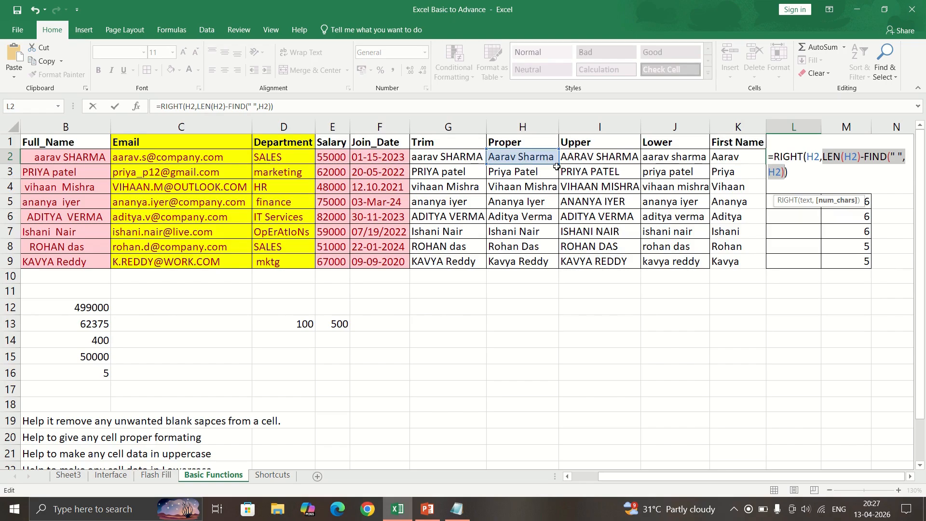
Step: Undo the accidental M8 reference in the L2 formula and fill the restored Last Name formula down to L9
click(856, 247)
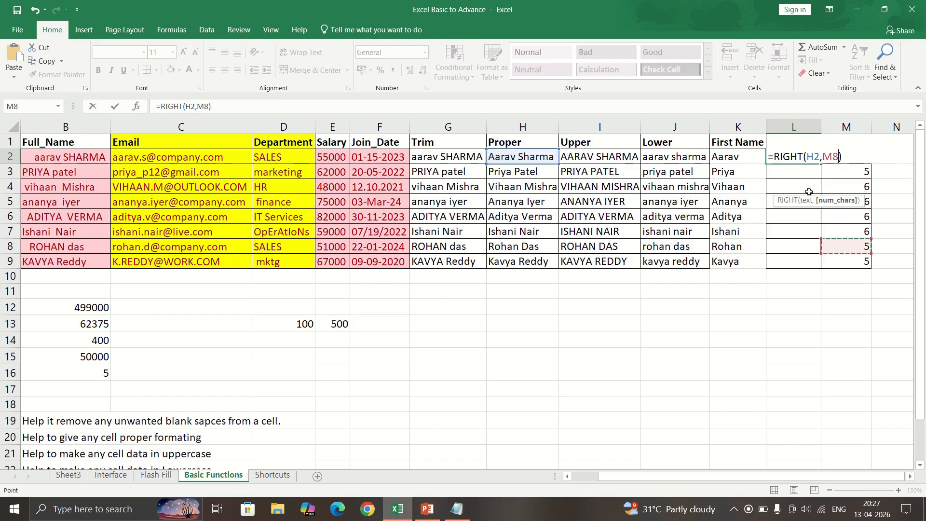
key(ctrl+z)
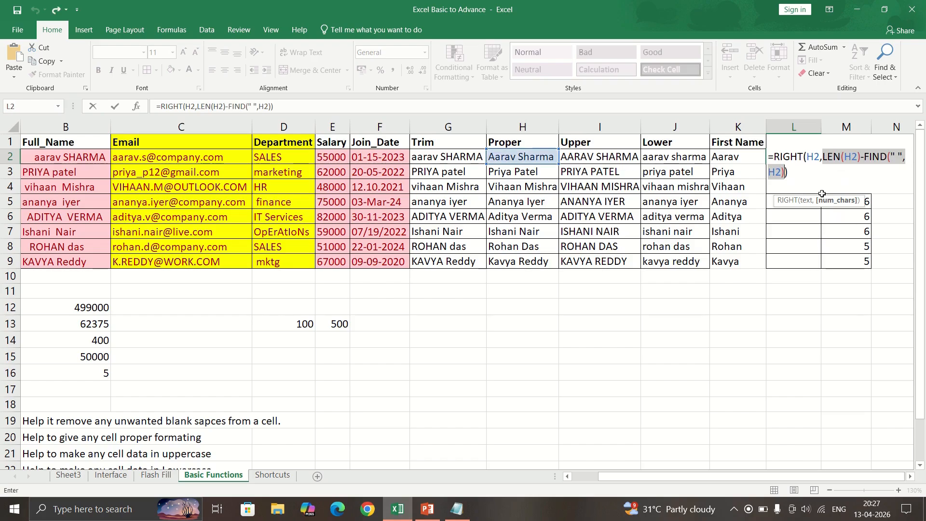
key(ctrl+Return)
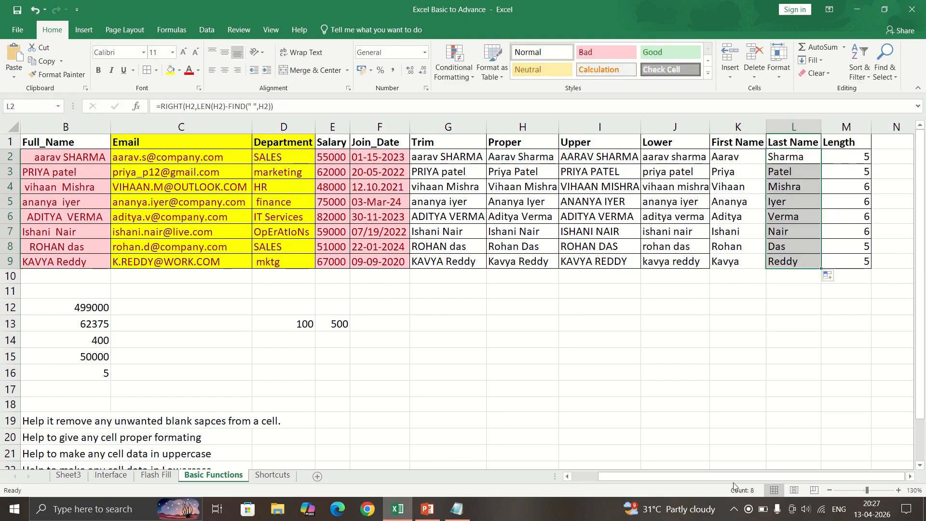
Step: Review the whole employee table, the arithmetic labels in A12:A16 and the text function notes in A19:B24
click(730, 252)
key(ctrl+a)
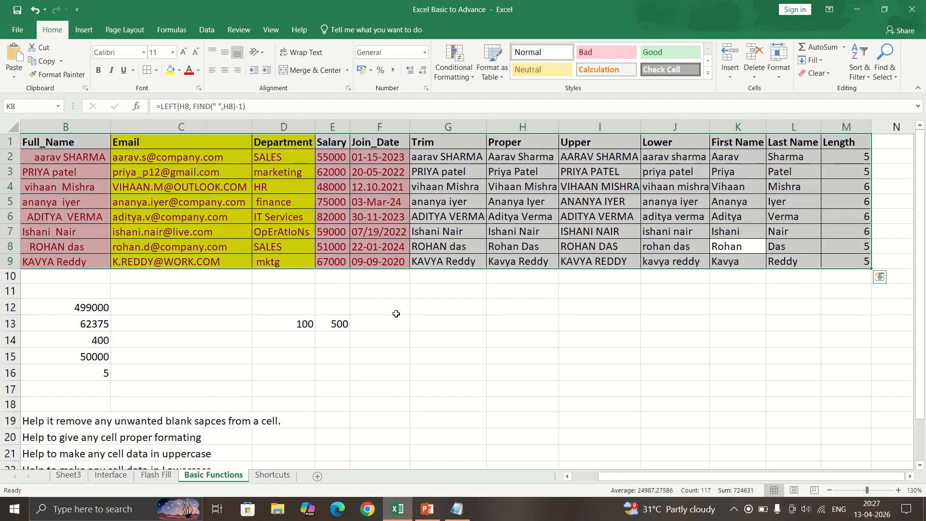
scroll(396, 314, down, 4)
drag(651, 476, 623, 476)
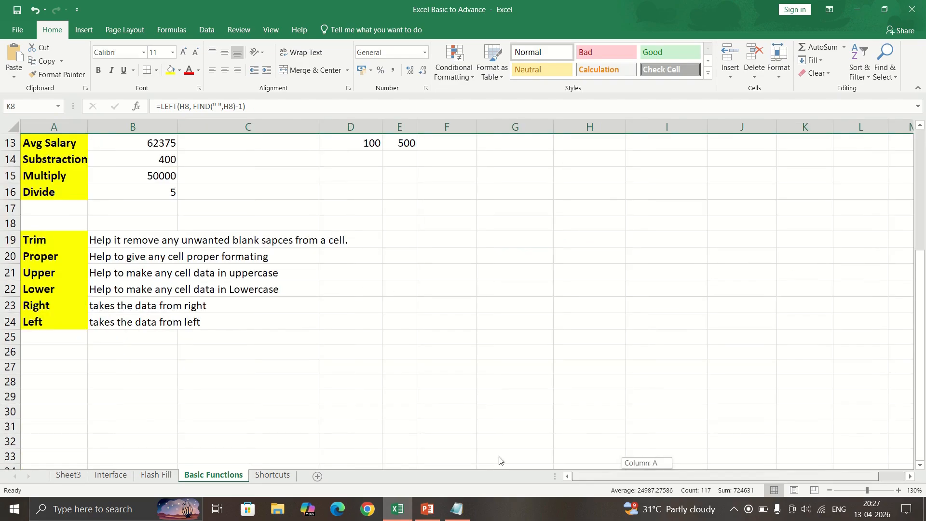
scroll(29, 234, up, 2)
click(62, 222)
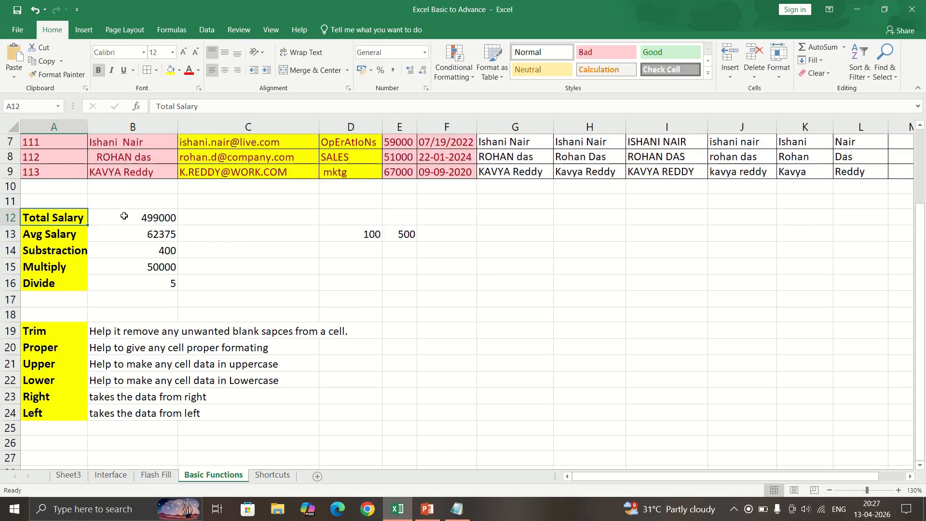
click(60, 254)
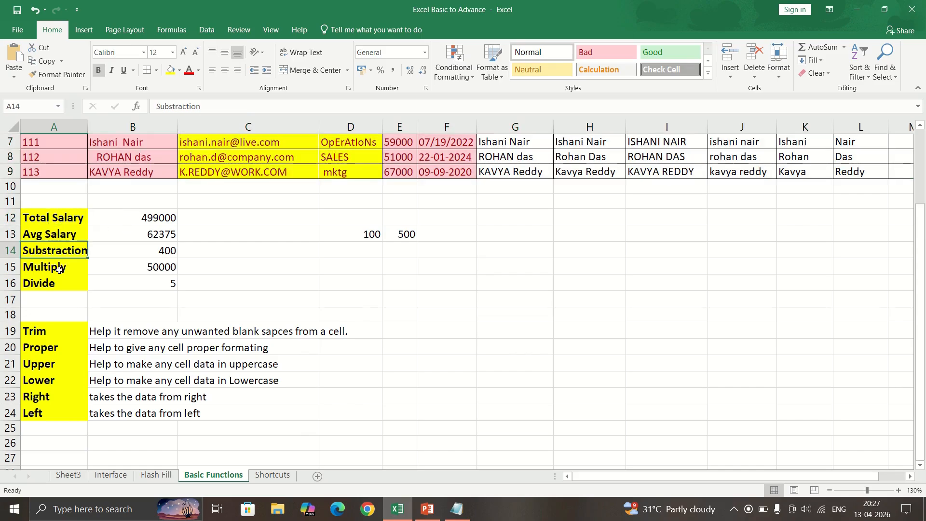
click(60, 267)
click(61, 284)
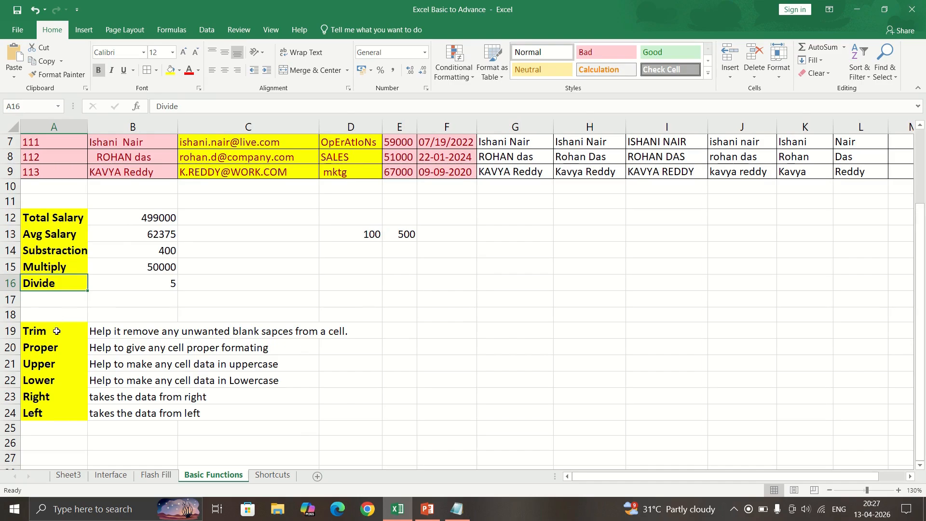
drag(53, 333, 40, 415)
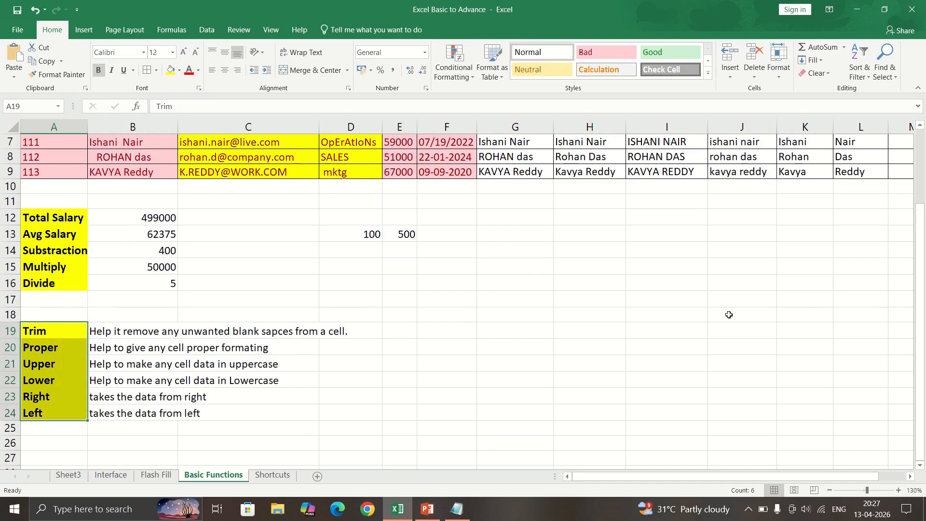
scroll(545, 347, up, 1)
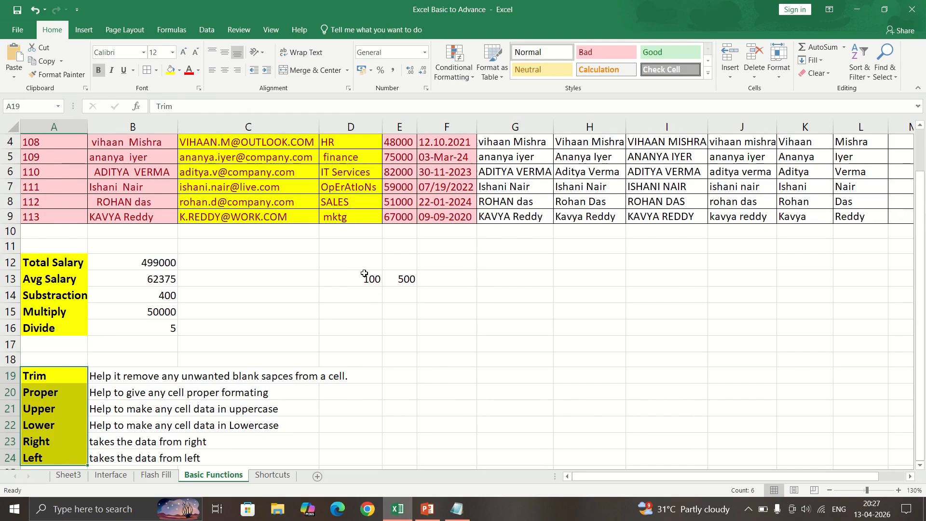
scroll(364, 273, up, 1)
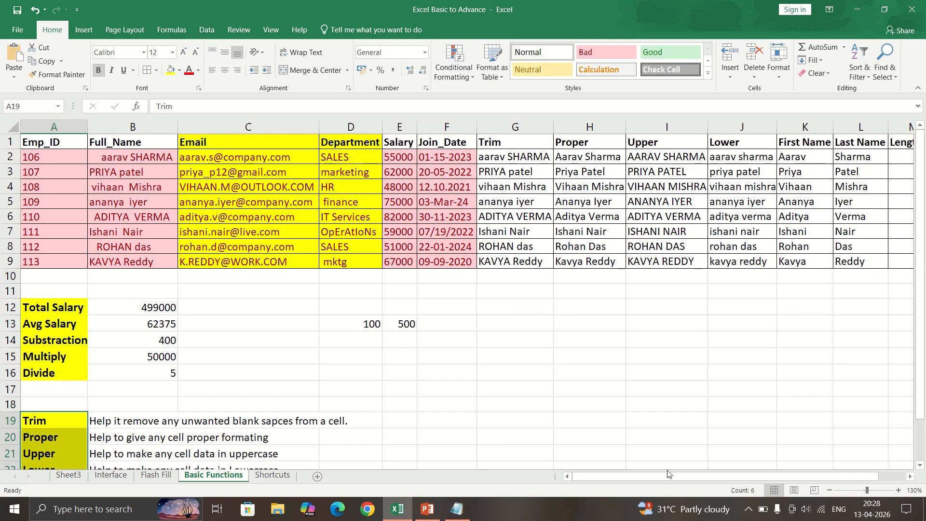
Step: Inspect the Last Name formula in cell L2 once more and highlight the sample numbers in range D12:E13
drag(668, 474, 693, 474)
click(804, 161)
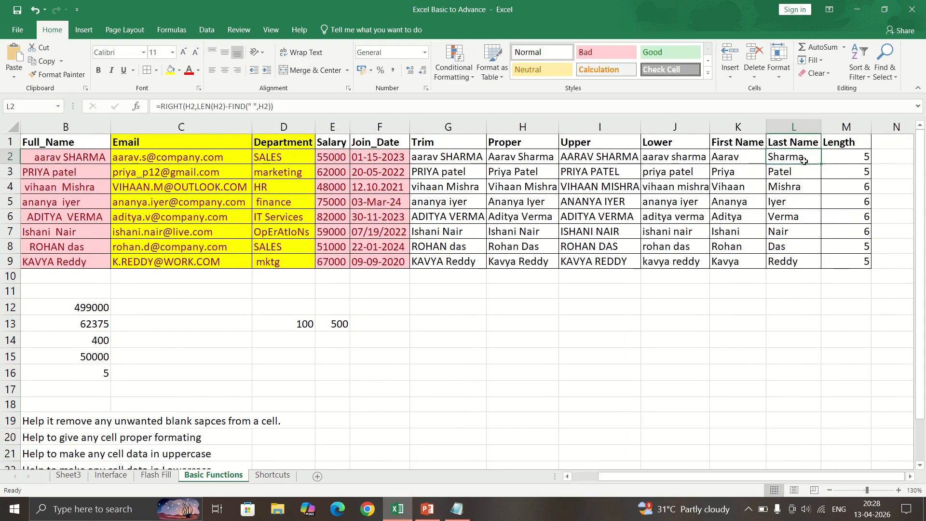
double_click(805, 157)
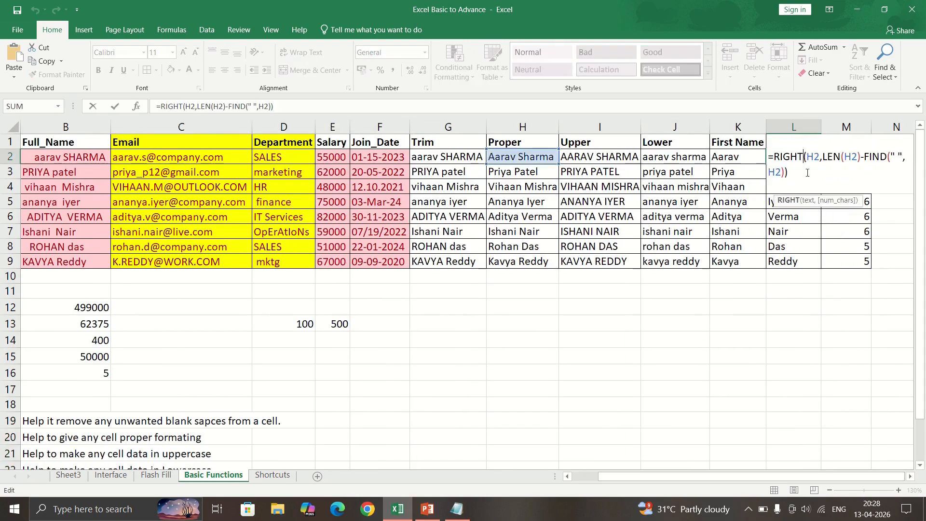
click(733, 359)
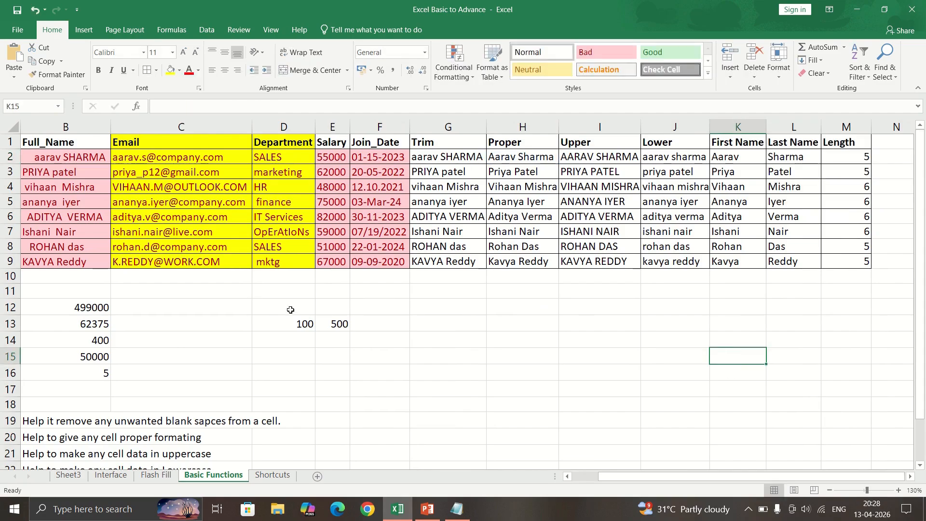
drag(290, 310, 324, 318)
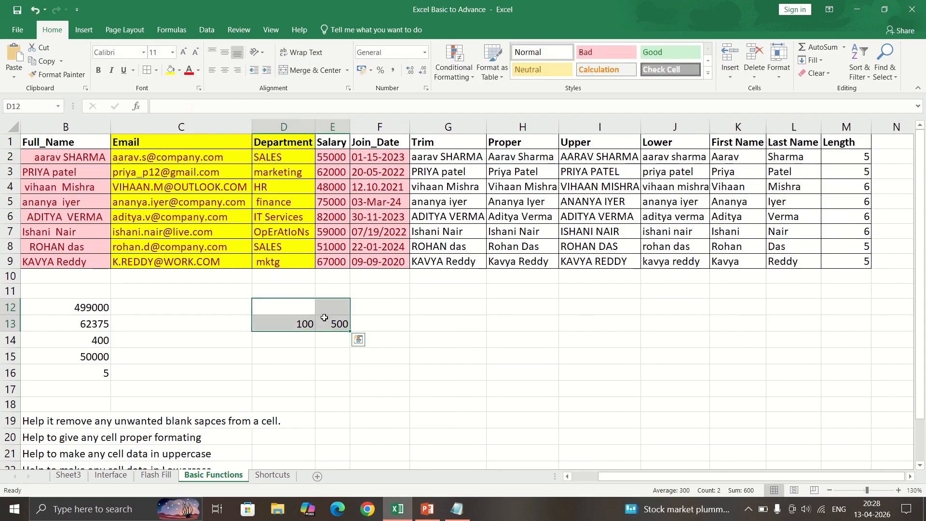